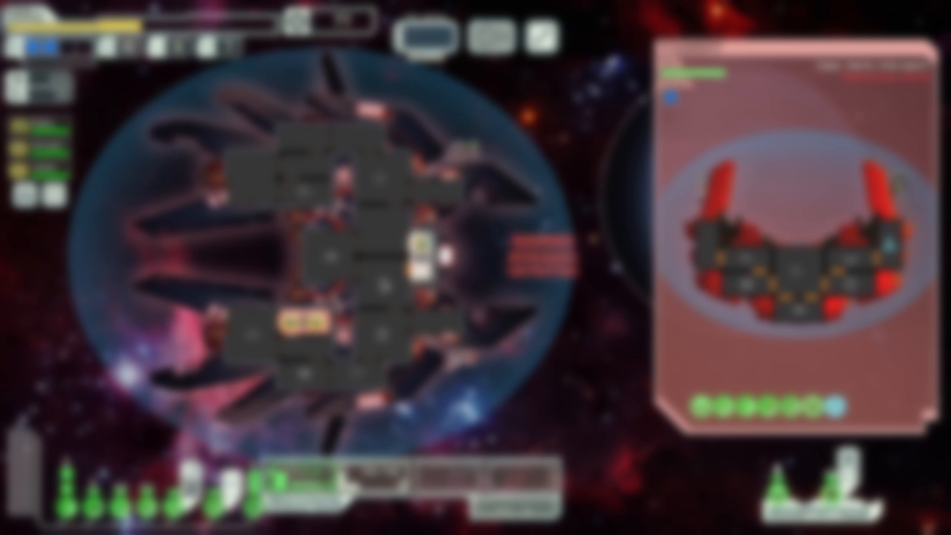
{"action": "key", "text": "space"}
{"action": "key", "text": "space"}
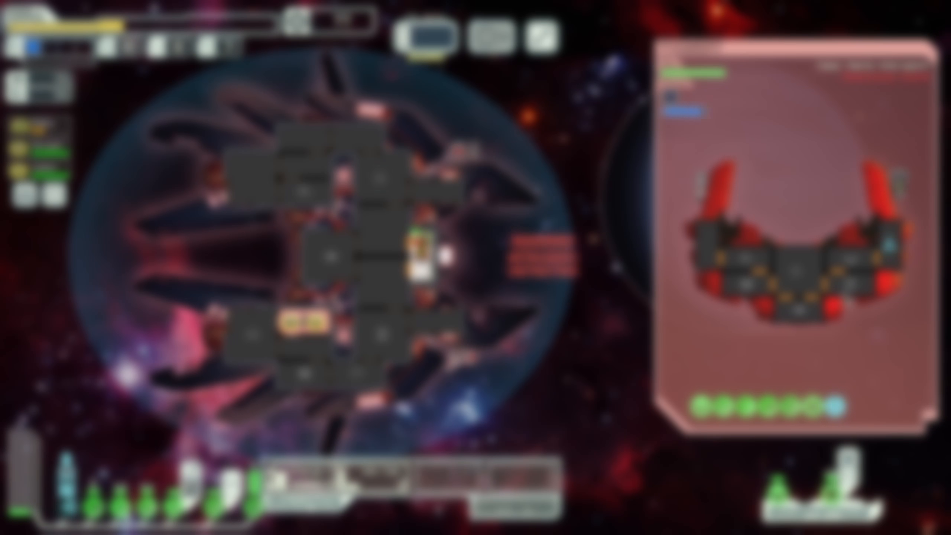
{"action": "key", "text": "1"}
{"action": "left_click", "coordinate": [850, 285]}
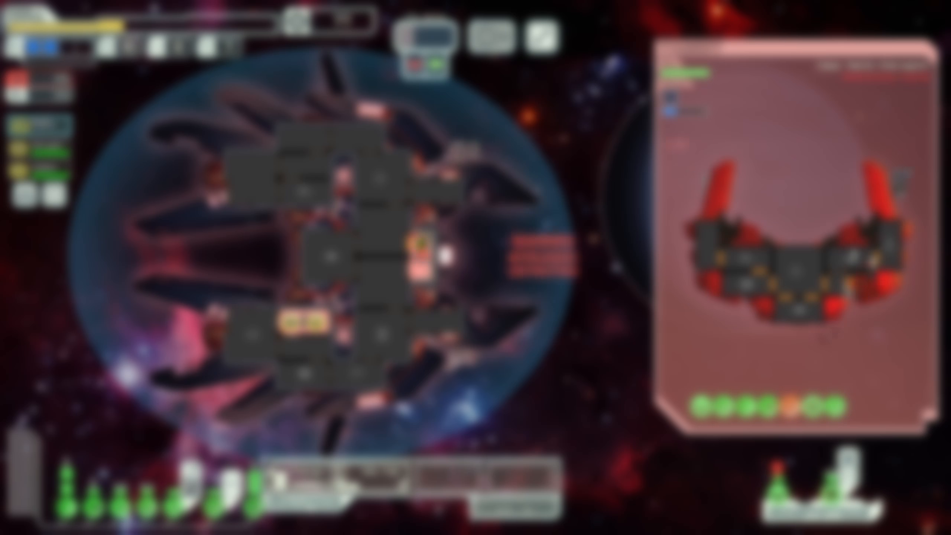
{"action": "key", "text": "t"}
{"action": "left_click", "coordinate": [850, 285]}
{"action": "left_click_drag", "start_coordinate": [827, 298], "coordinate": [874, 274]}
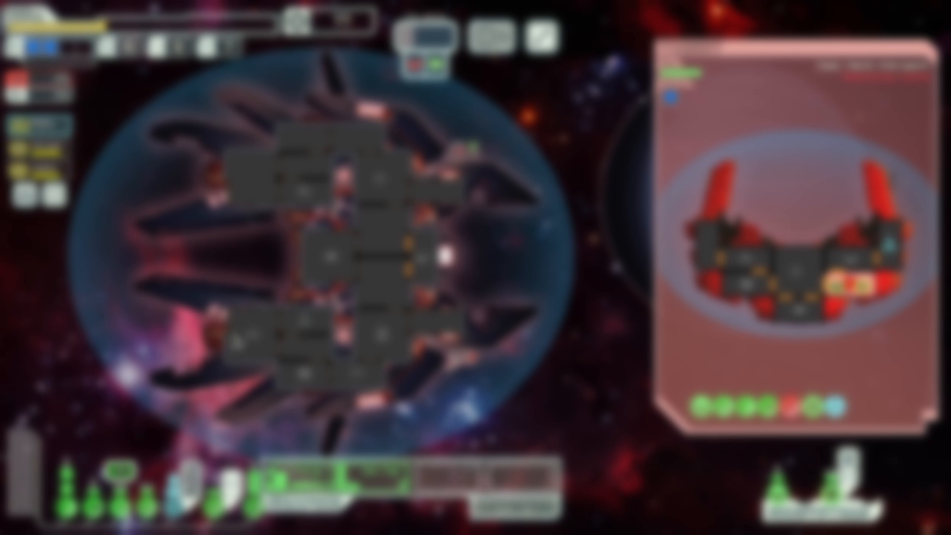
{"action": "left_click", "coordinate": [239, 319]}
{"action": "right_click", "coordinate": [423, 247]}
{"action": "left_click_drag", "start_coordinate": [822, 273], "coordinate": [913, 339]}
{"action": "right_click", "coordinate": [837, 267]}
{"action": "key", "text": "space"}
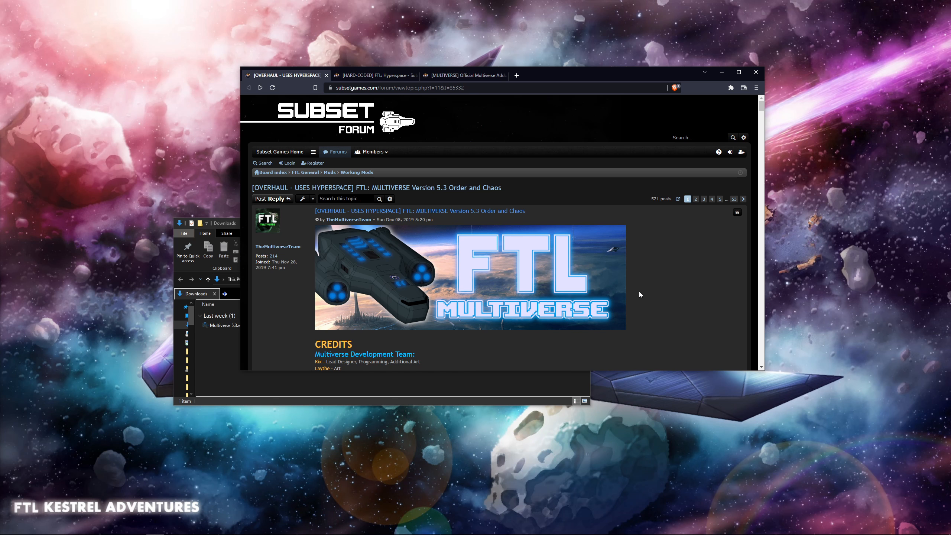
- Examine the dependencies and the 5.3 Order and Chaos installer and raw-file download sections on the Multiverse forum page
{"action": "scroll", "coordinate": [641, 291], "scroll_direction": "down", "scroll_amount": 20}
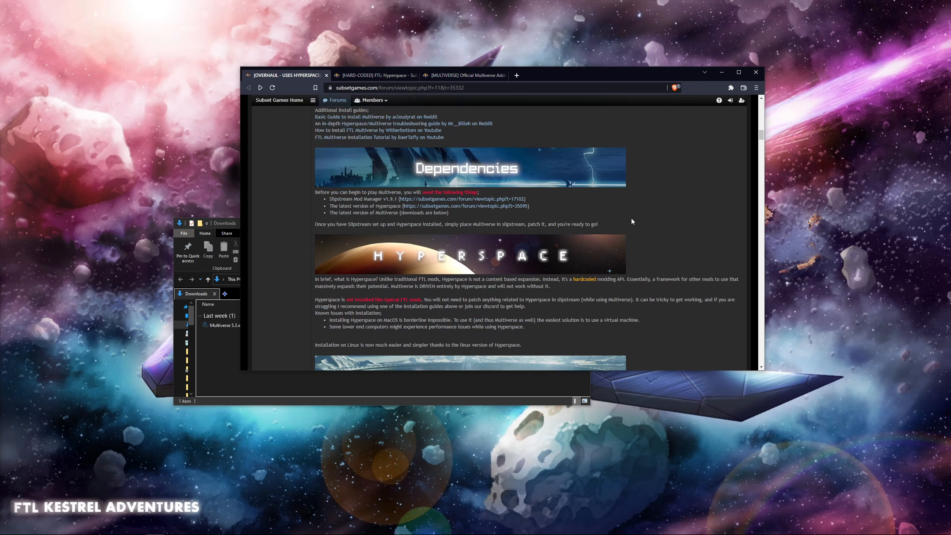
{"action": "scroll", "coordinate": [631, 221], "scroll_direction": "down", "scroll_amount": 10}
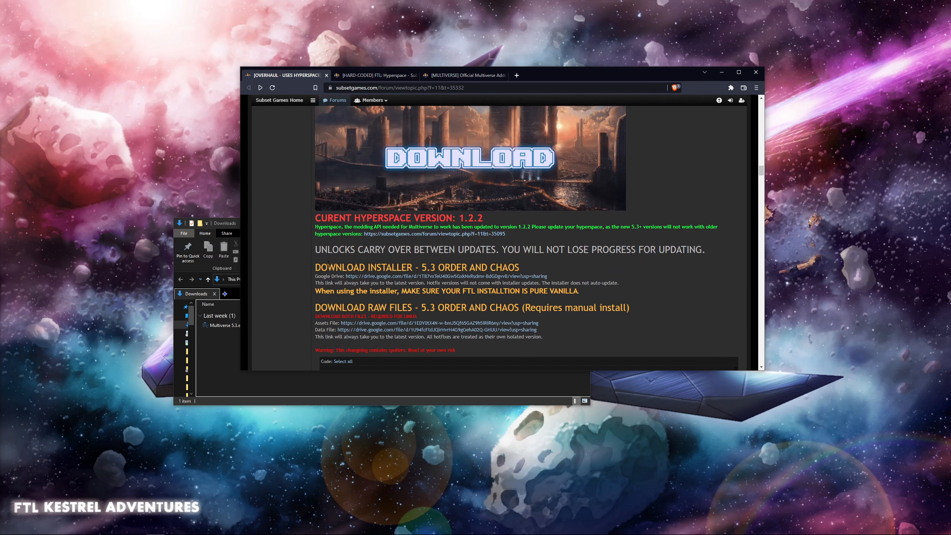
{"action": "left_click_drag", "start_coordinate": [316, 267], "coordinate": [529, 268]}
{"action": "left_click_drag", "start_coordinate": [314, 307], "coordinate": [644, 311]}
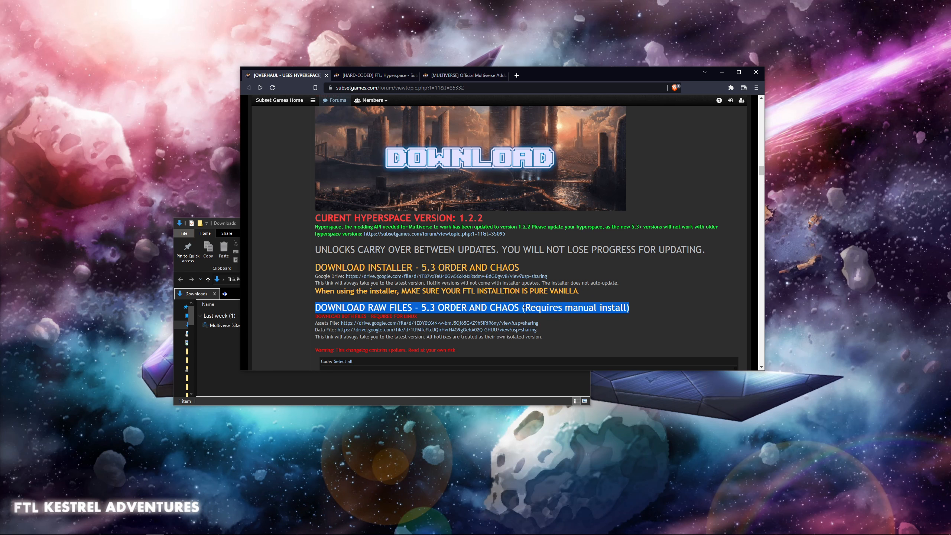
{"action": "left_click", "coordinate": [659, 309]}
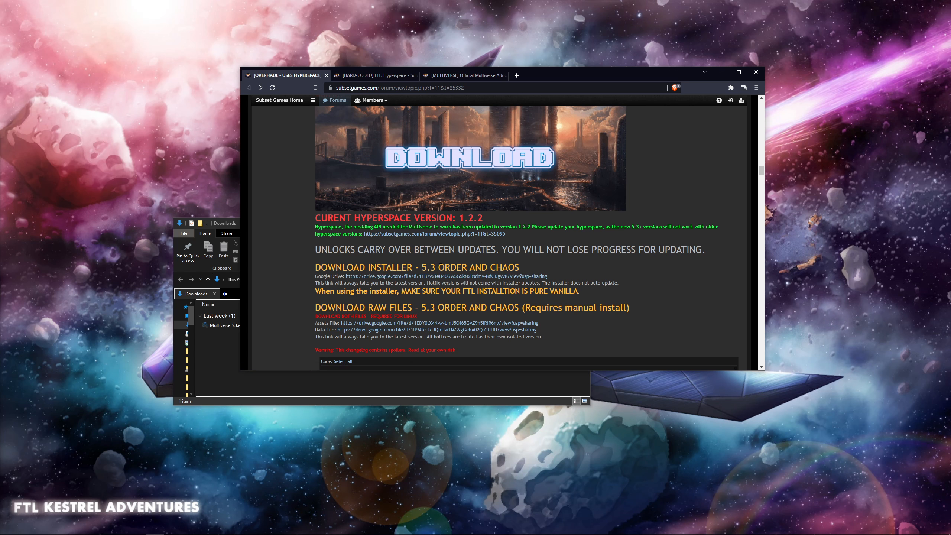
- Switch to the Downloads folder, run Multiverse 5.3.exe, and accept the suggested FTL Faster Than Light destination folder in the setup wizard
{"action": "left_click", "coordinate": [221, 358]}
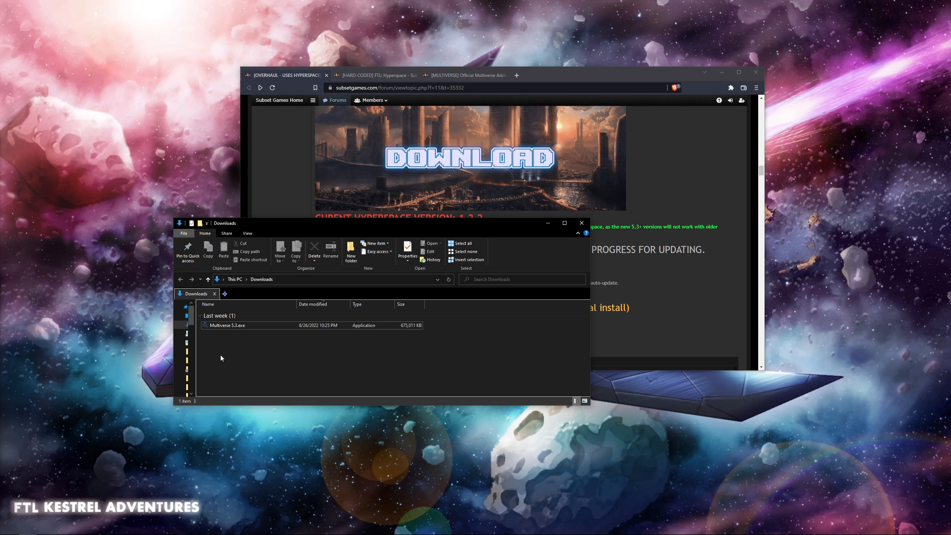
{"action": "left_click", "coordinate": [238, 327]}
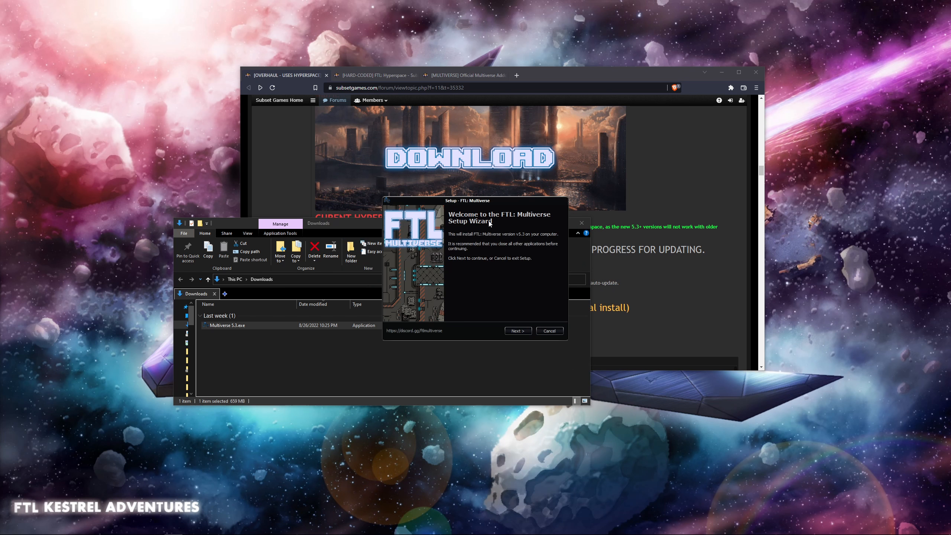
{"action": "left_click", "coordinate": [519, 331]}
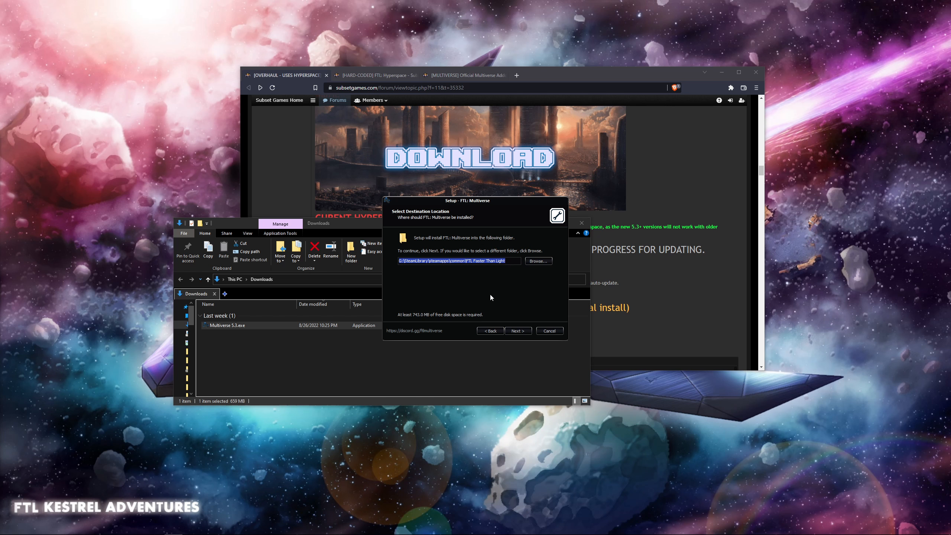
{"action": "left_click", "coordinate": [517, 331]}
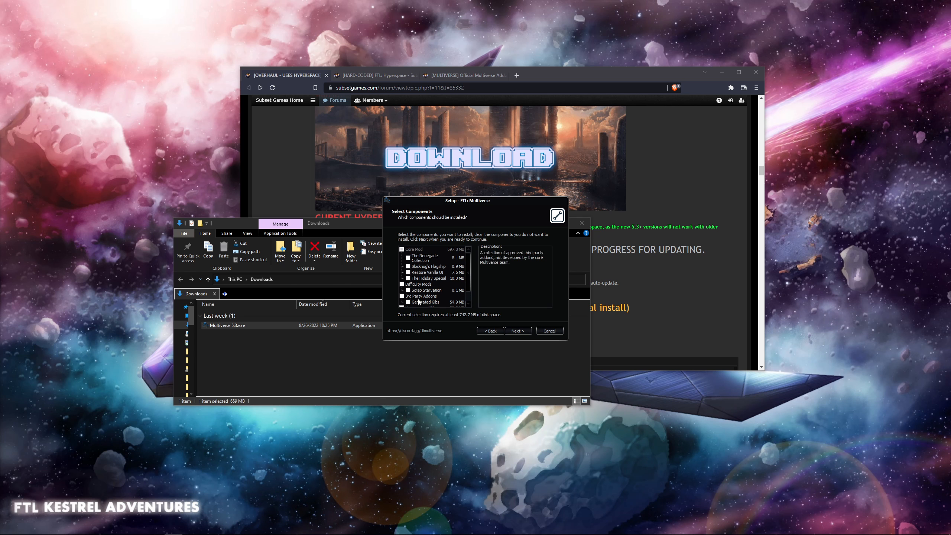
- Install FTL: Multiverse with the standard components, the Multiverse Start Menu folder, and a desktop shortcut
{"action": "scroll", "coordinate": [436, 277], "scroll_direction": "down", "scroll_amount": 1}
{"action": "scroll", "coordinate": [432, 299], "scroll_direction": "up", "scroll_amount": 2}
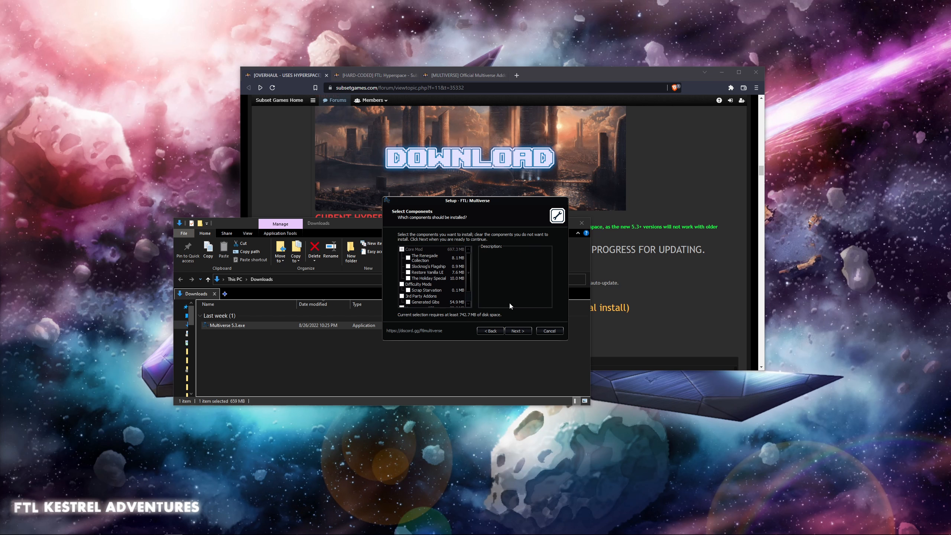
{"action": "left_click", "coordinate": [517, 328]}
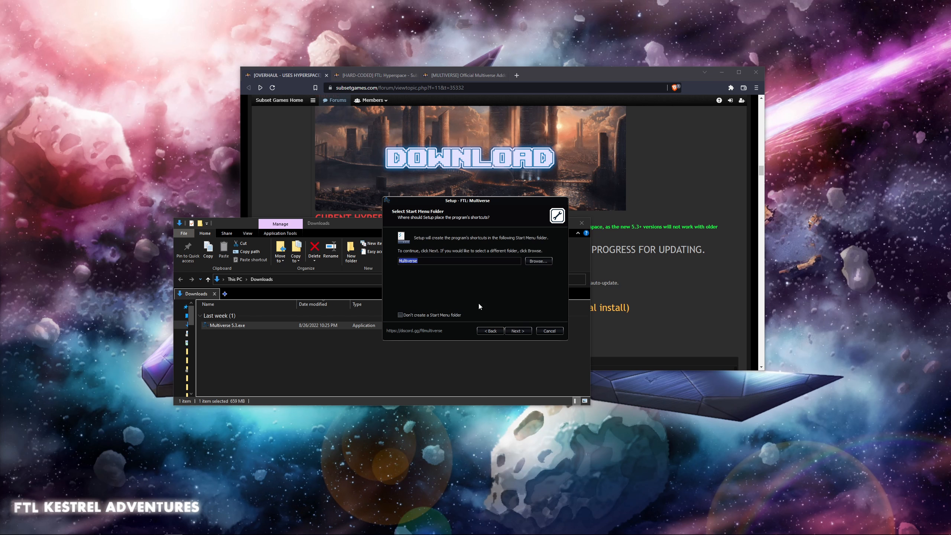
{"action": "left_click", "coordinate": [518, 331]}
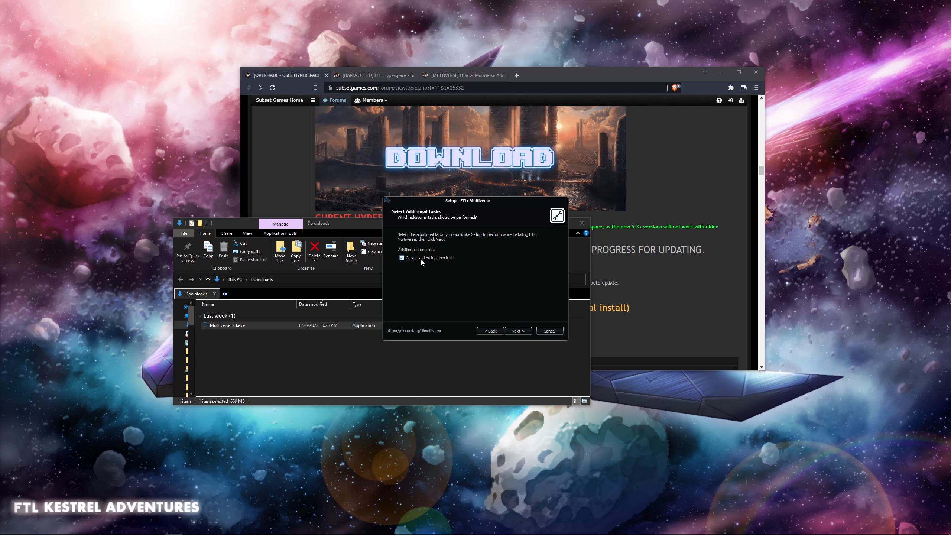
{"action": "left_click", "coordinate": [521, 331]}
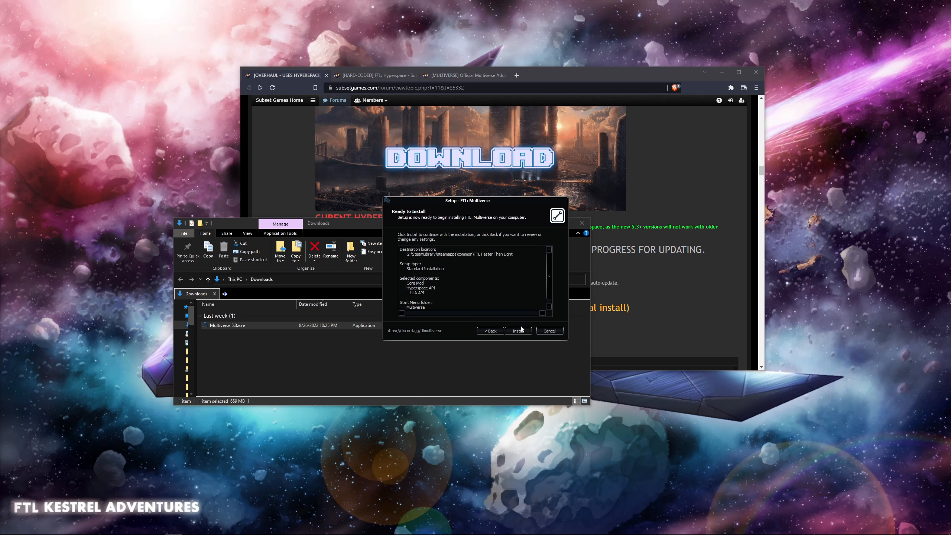
{"action": "left_click", "coordinate": [522, 331]}
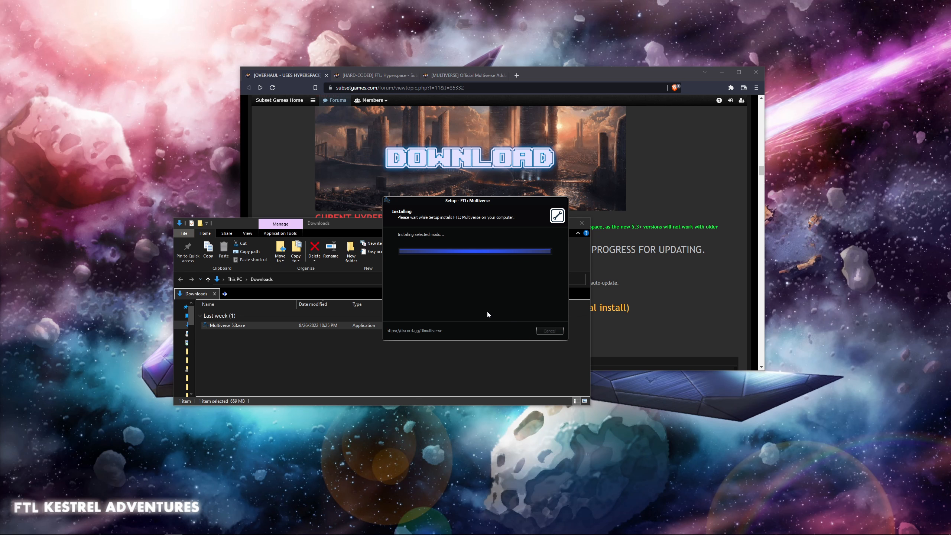
- Finish the setup wizard with the game launching, and quit FTL: Multiverse from its main menu
{"action": "left_click", "coordinate": [518, 332]}
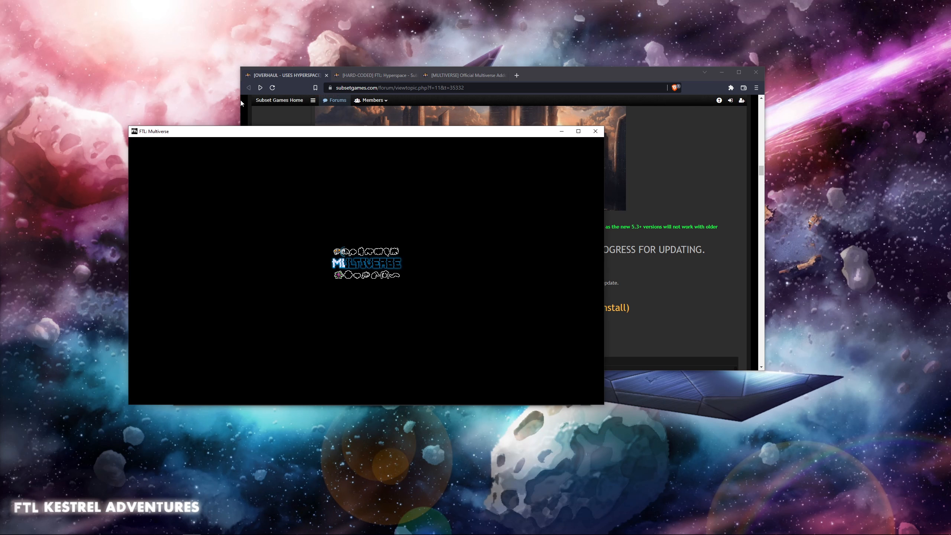
{"action": "left_click_drag", "start_coordinate": [237, 133], "coordinate": [263, 126]}
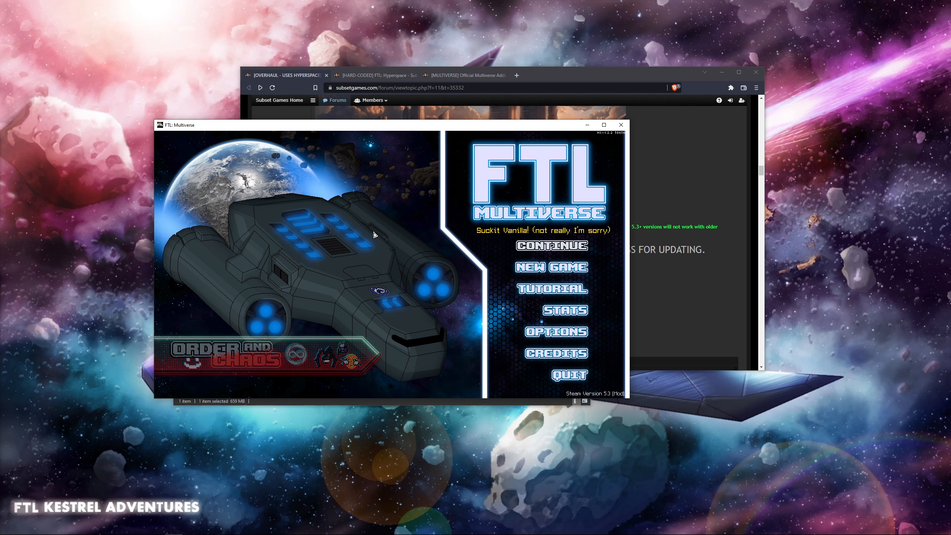
{"action": "left_click", "coordinate": [574, 374]}
{"action": "left_click", "coordinate": [497, 336]}
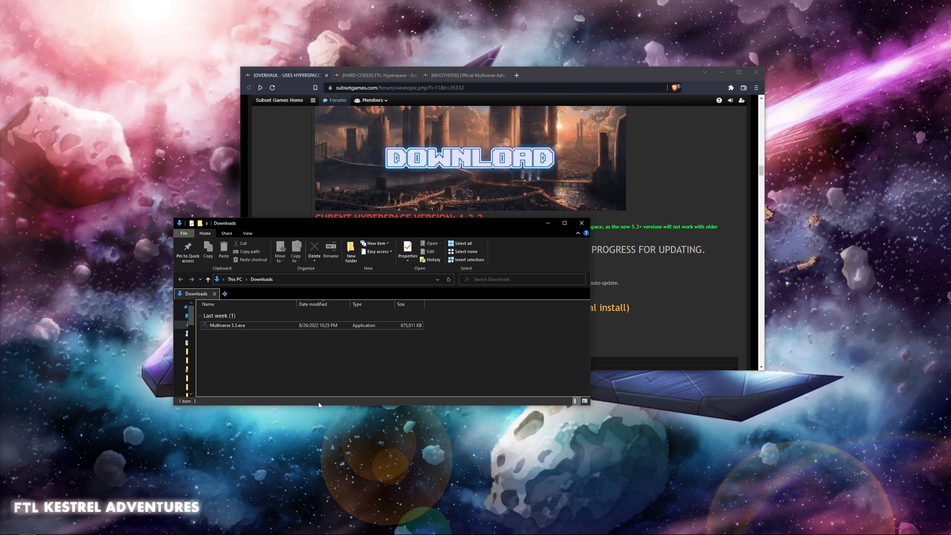
- Uninstall FTL Multiverse using the uninstaller in its Start Menu folder and dismiss the completion dialog
{"action": "key", "text": "super"}
{"action": "left_click", "coordinate": [54, 337]}
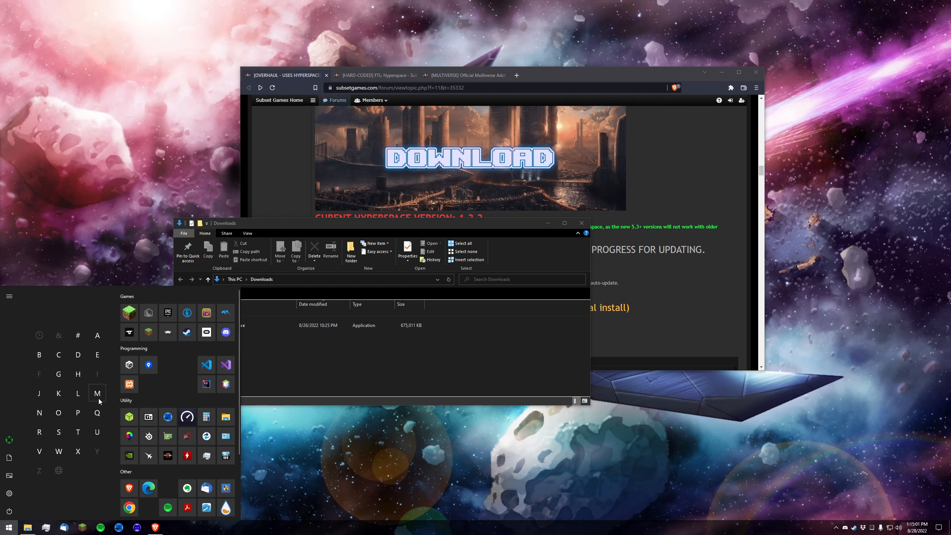
{"action": "left_click", "coordinate": [98, 398]}
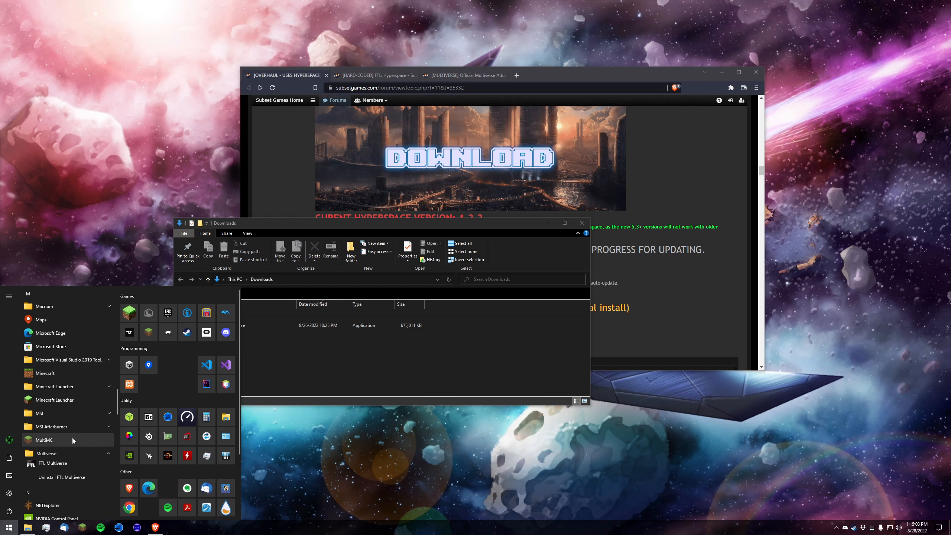
{"action": "scroll", "coordinate": [75, 423], "scroll_direction": "down", "scroll_amount": 2}
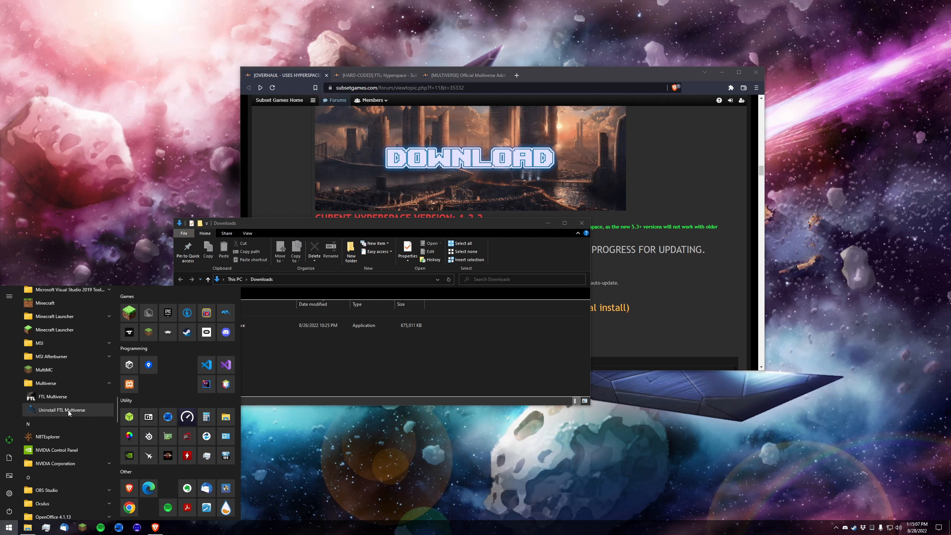
{"action": "left_click", "coordinate": [68, 410]}
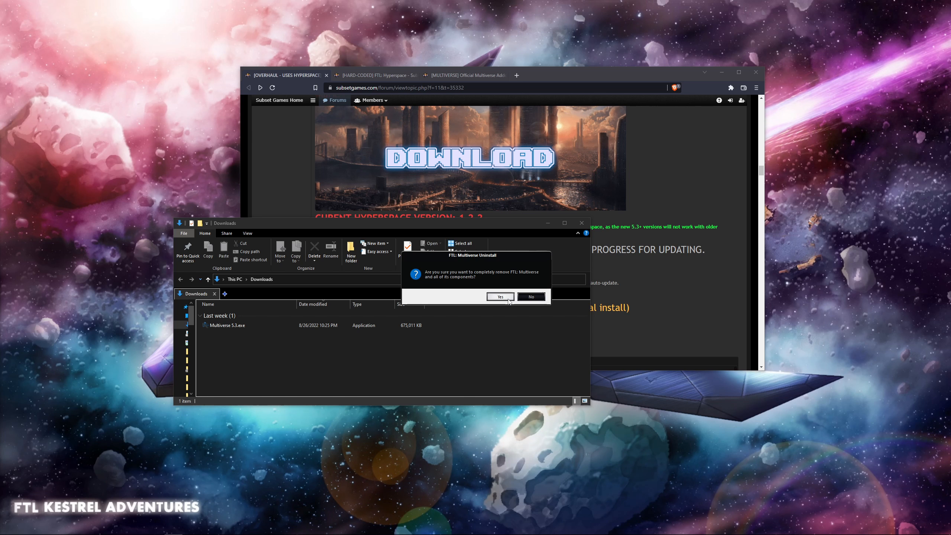
{"action": "left_click", "coordinate": [509, 296]}
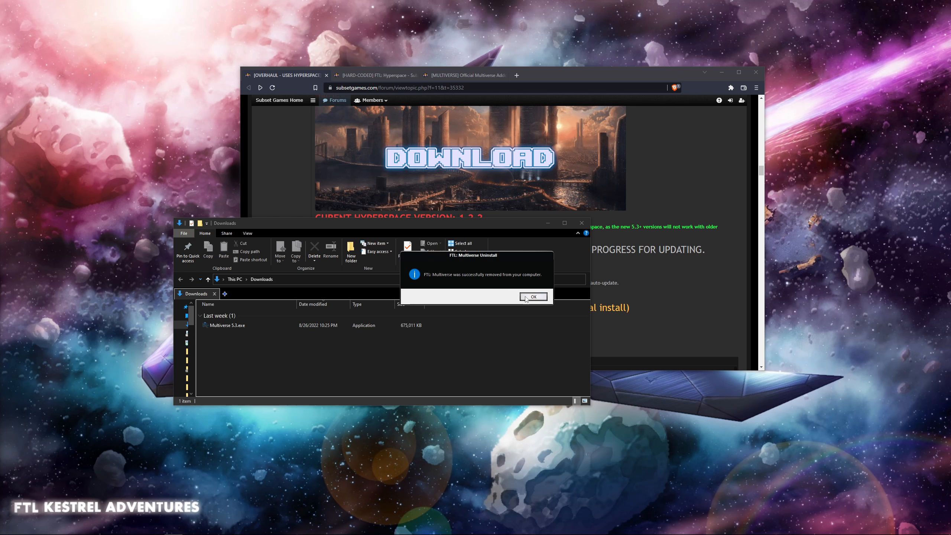
{"action": "left_click", "coordinate": [533, 297]}
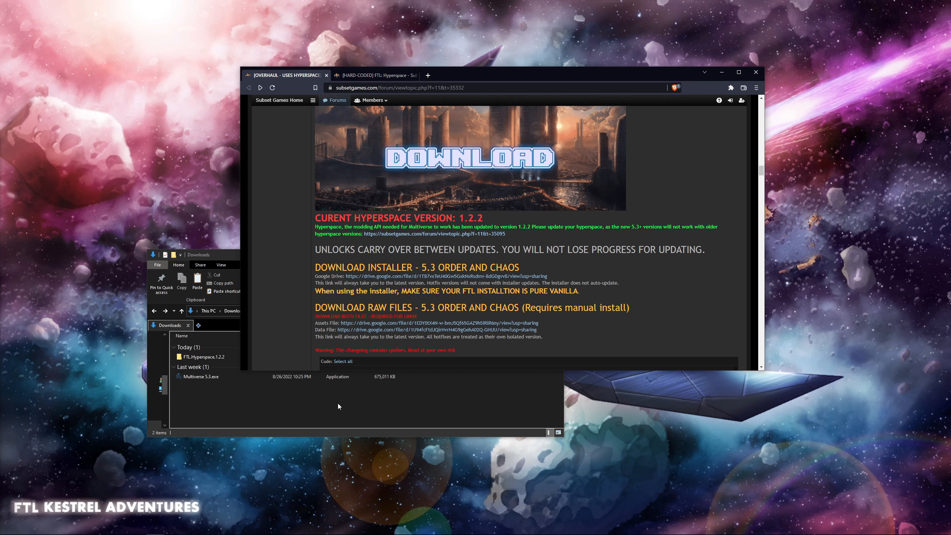
- Bring up the SlipstreamModManager_1.9.1-Win folder, check the contents of its mods subfolder, and return to the main folder
{"action": "left_click", "coordinate": [319, 406]}
{"action": "left_click", "coordinate": [277, 205]}
{"action": "left_click_drag", "start_coordinate": [949, 338], "coordinate": [354, 231]}
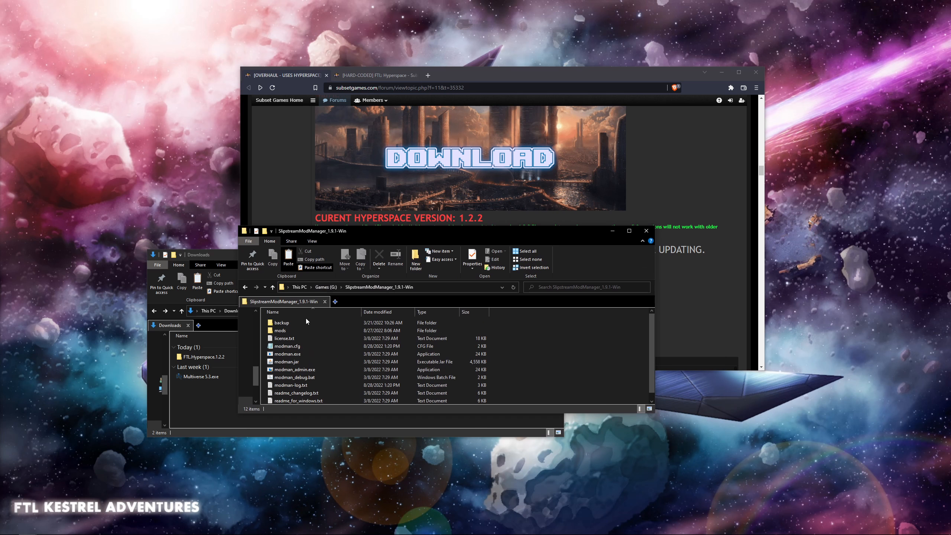
{"action": "double_click", "coordinate": [303, 330]}
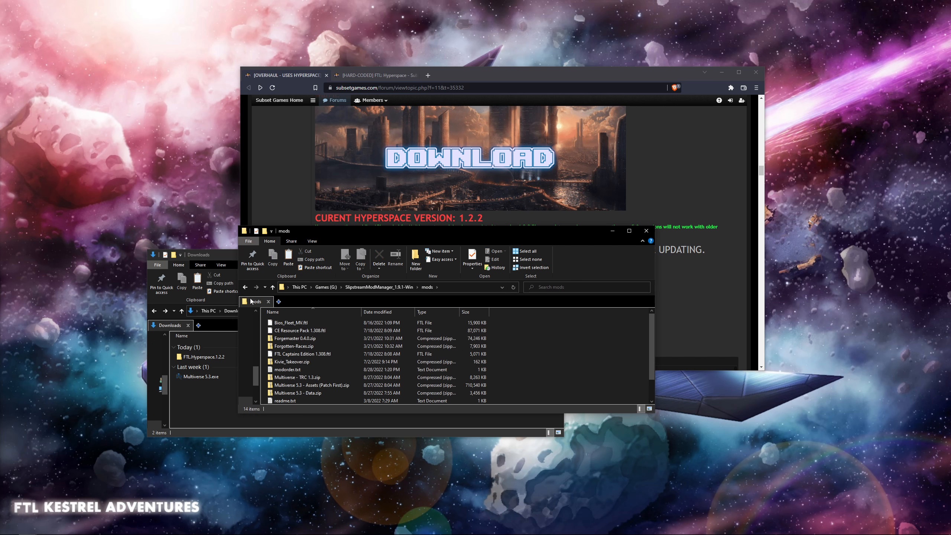
{"action": "left_click", "coordinate": [245, 287]}
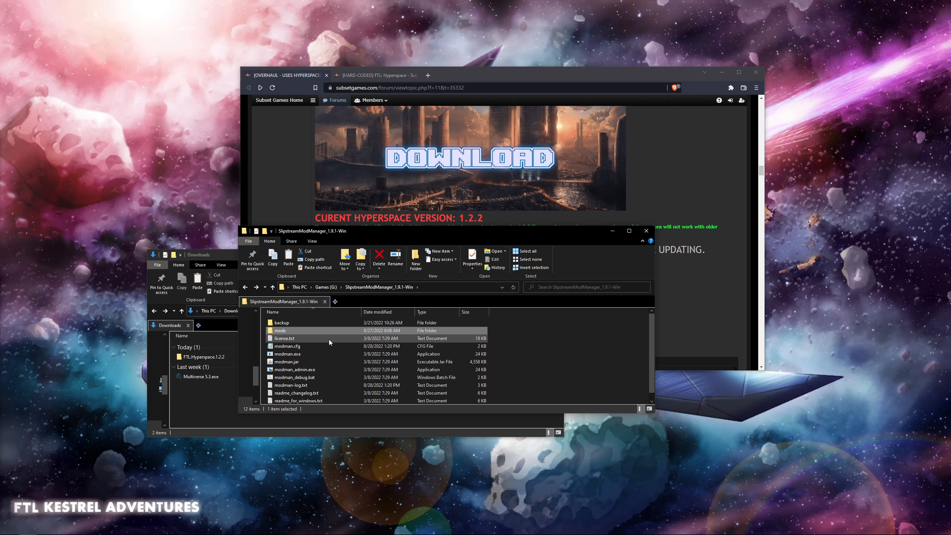
- Launch Slipstream Mod Manager from modman.jar, review its preferences, and close them without applying changes
{"action": "double_click", "coordinate": [317, 363]}
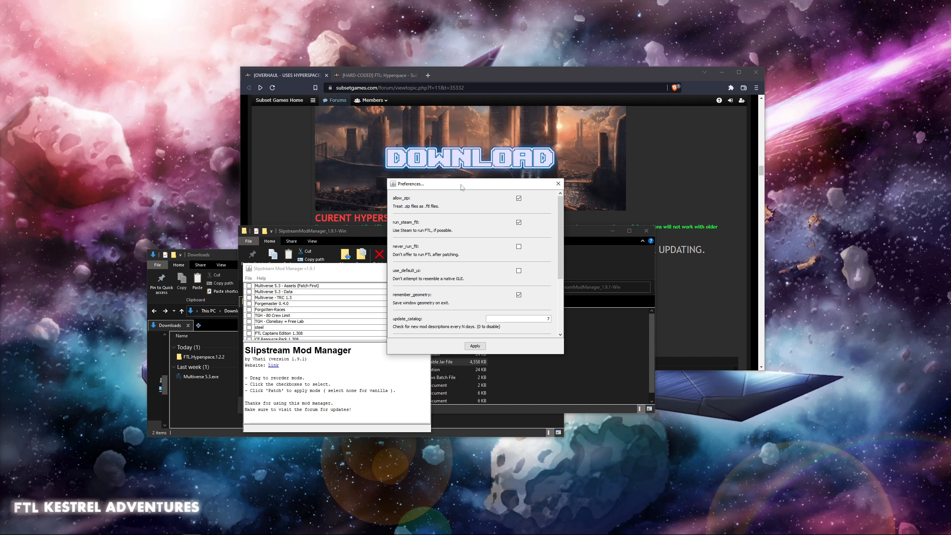
{"action": "left_click_drag", "start_coordinate": [459, 184], "coordinate": [375, 237]}
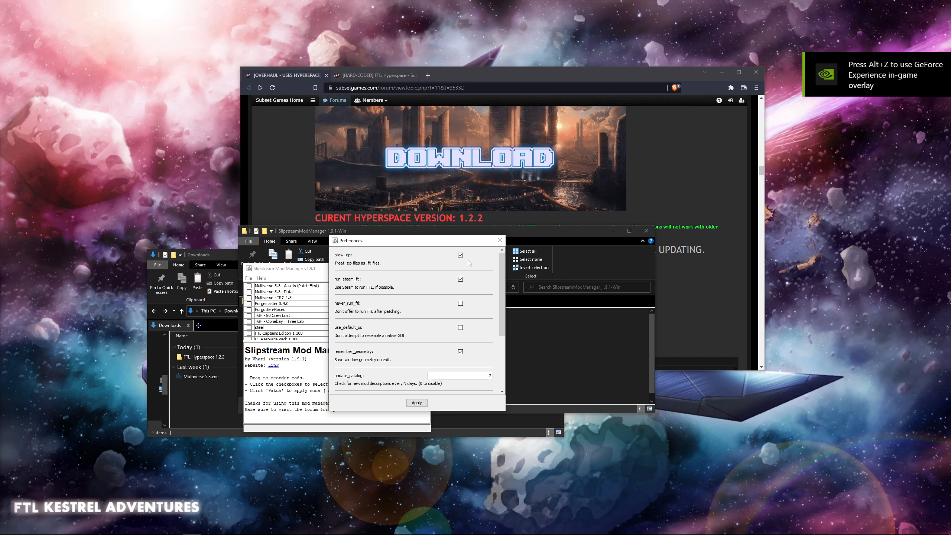
{"action": "left_click", "coordinate": [499, 240]}
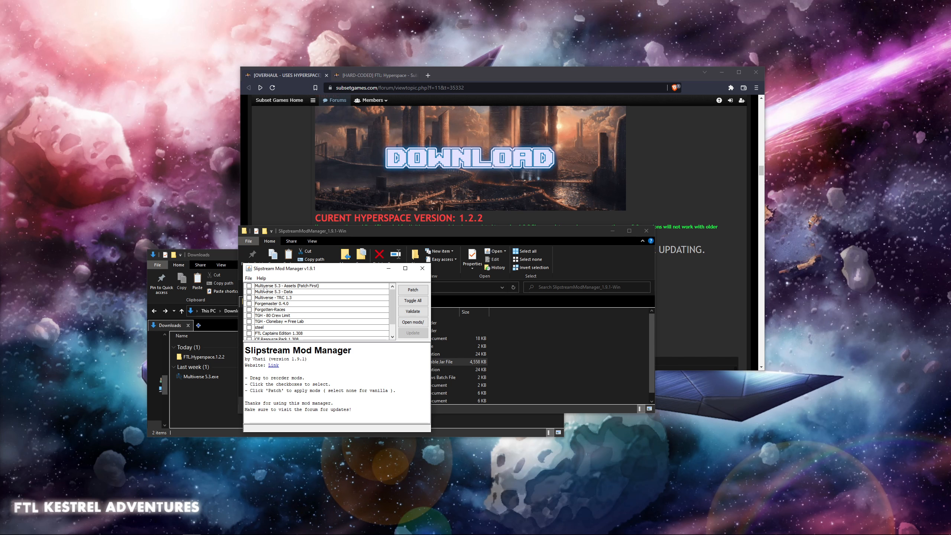
- Enable the mods Multiverse 5.3 - Assets (Patch First), Multiverse 5.3 - Data, and Multiverse - TRC 1.3
{"action": "left_click", "coordinate": [249, 286]}
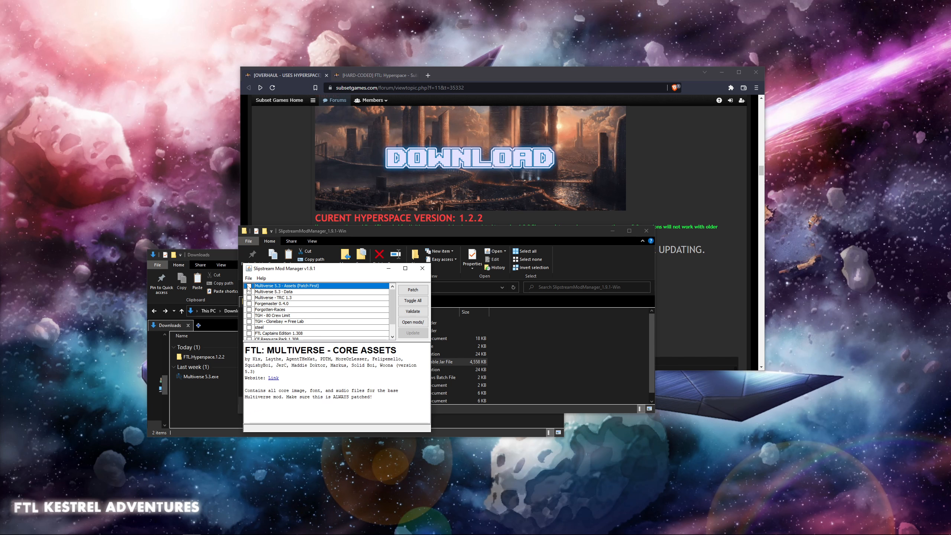
{"action": "left_click", "coordinate": [250, 292]}
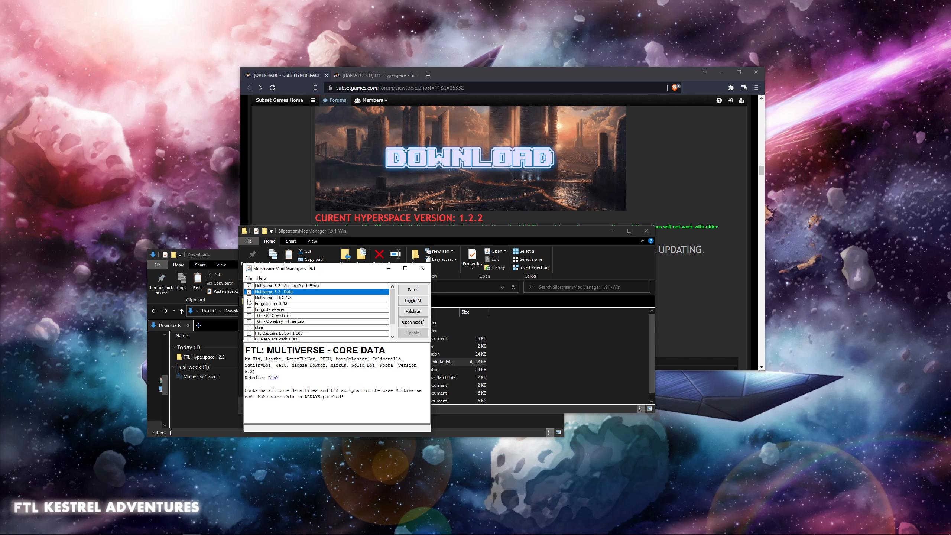
{"action": "left_click", "coordinate": [252, 299]}
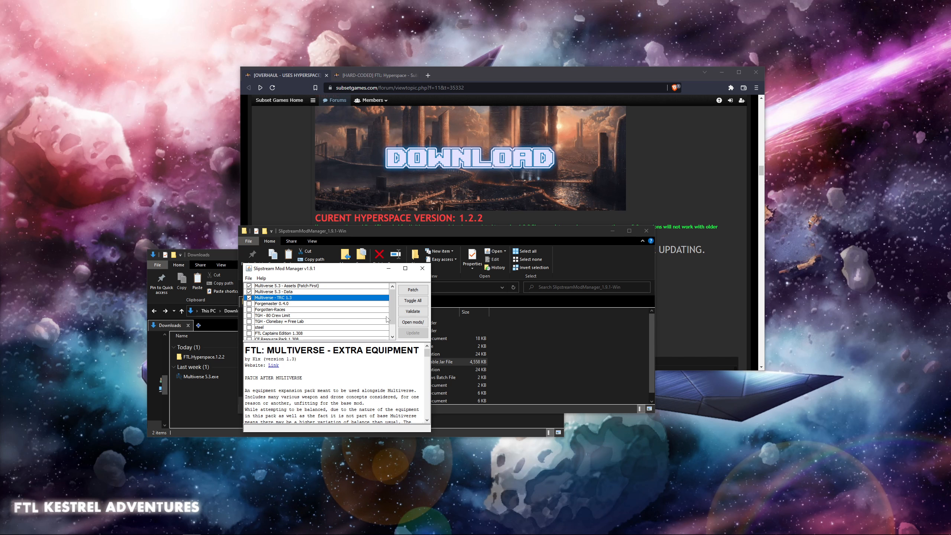
- Enable Forgemaster 0.4.0 as well, patch the game with the selected mods, decline running it, and close Slipstream Mod Manager
{"action": "left_click", "coordinate": [250, 304]}
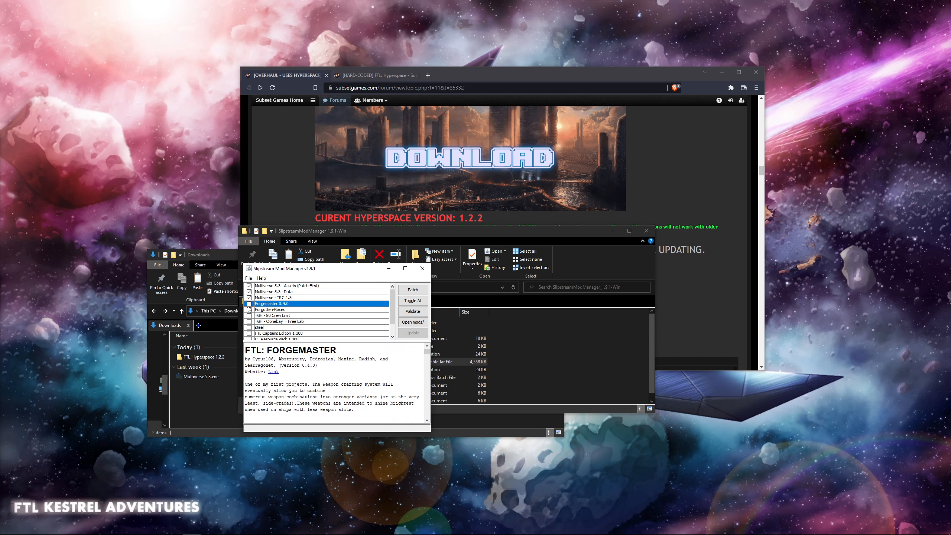
{"action": "left_click", "coordinate": [420, 292]}
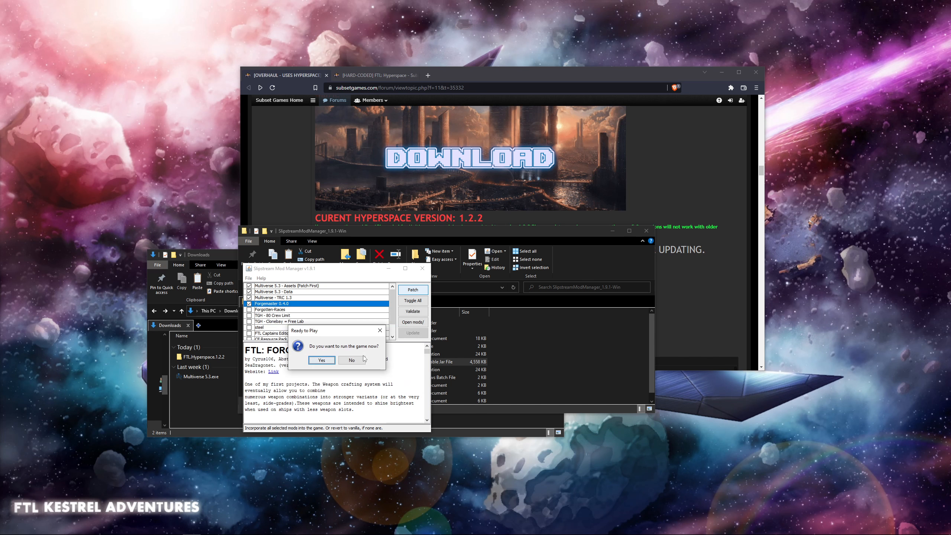
{"action": "left_click", "coordinate": [356, 360]}
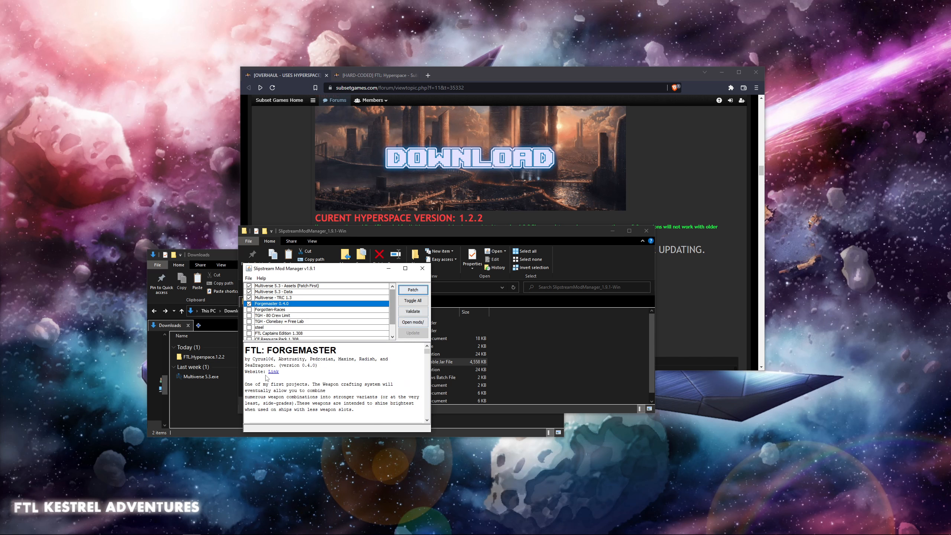
{"action": "left_click", "coordinate": [426, 273]}
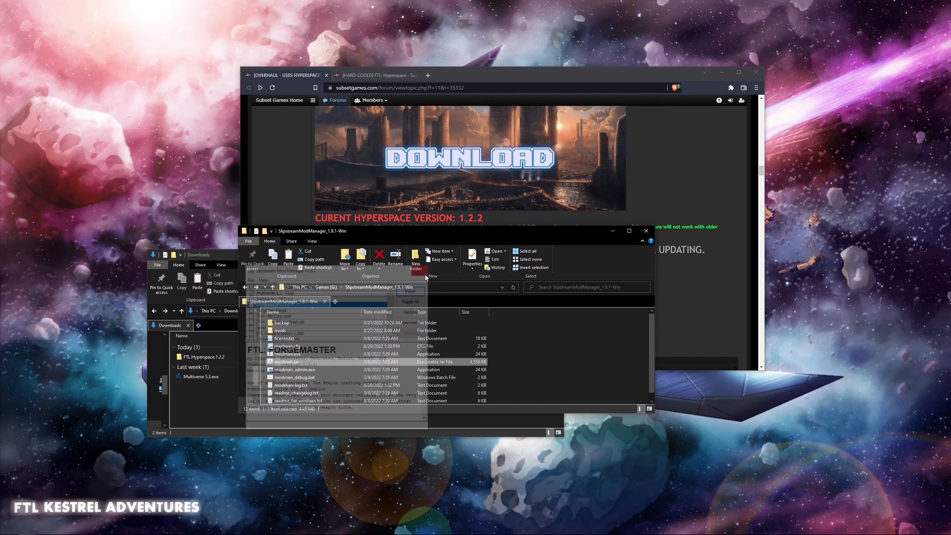
{"action": "left_click", "coordinate": [565, 360]}
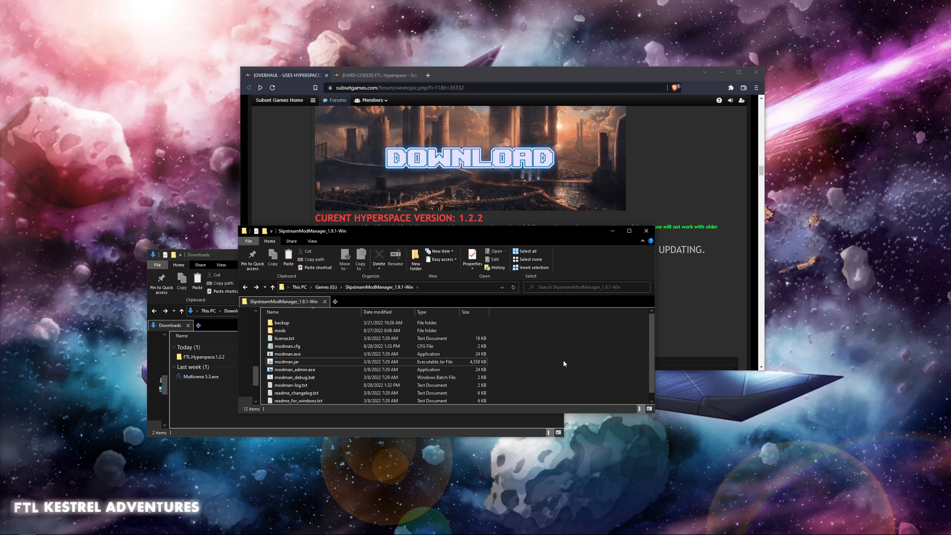
- Compare the Hyperspace version required in the Multiverse forum thread with the downloads listed in the FTL: Hyperspace thread
{"action": "left_click", "coordinate": [361, 75]}
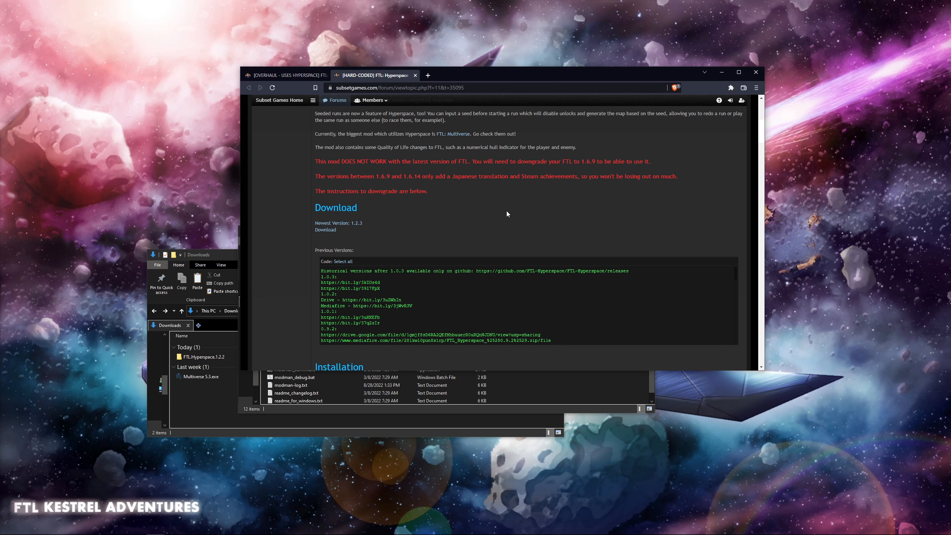
{"action": "left_click", "coordinate": [301, 78]}
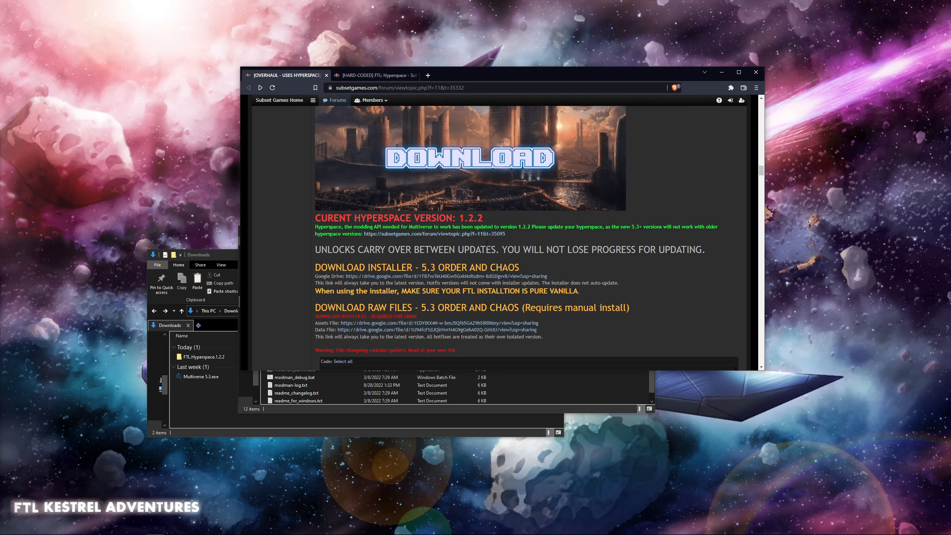
{"action": "left_click", "coordinate": [392, 77]}
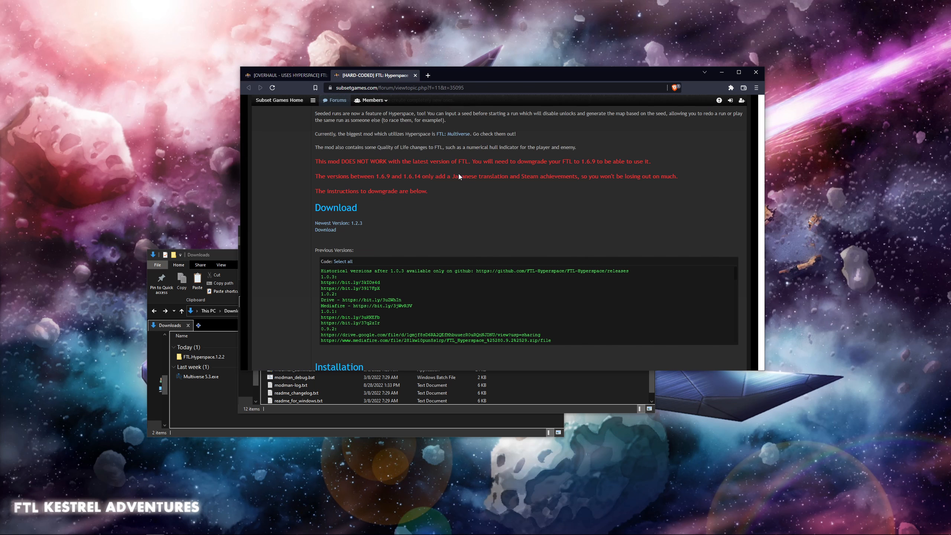
{"action": "scroll", "coordinate": [446, 250], "scroll_direction": "up", "scroll_amount": 10}
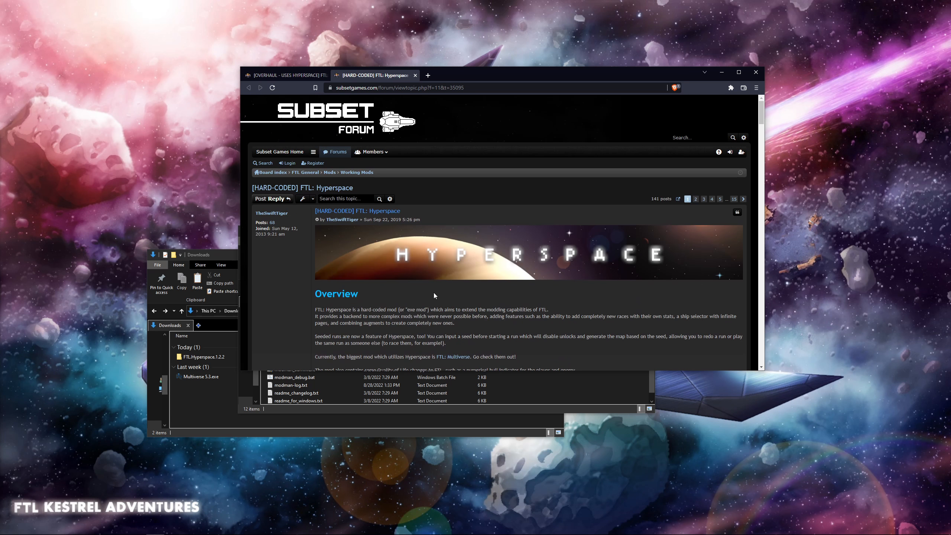
{"action": "scroll", "coordinate": [434, 293], "scroll_direction": "down", "scroll_amount": 6}
{"action": "scroll", "coordinate": [476, 255], "scroll_direction": "up", "scroll_amount": 8}
{"action": "scroll", "coordinate": [487, 244], "scroll_direction": "down", "scroll_amount": 10}
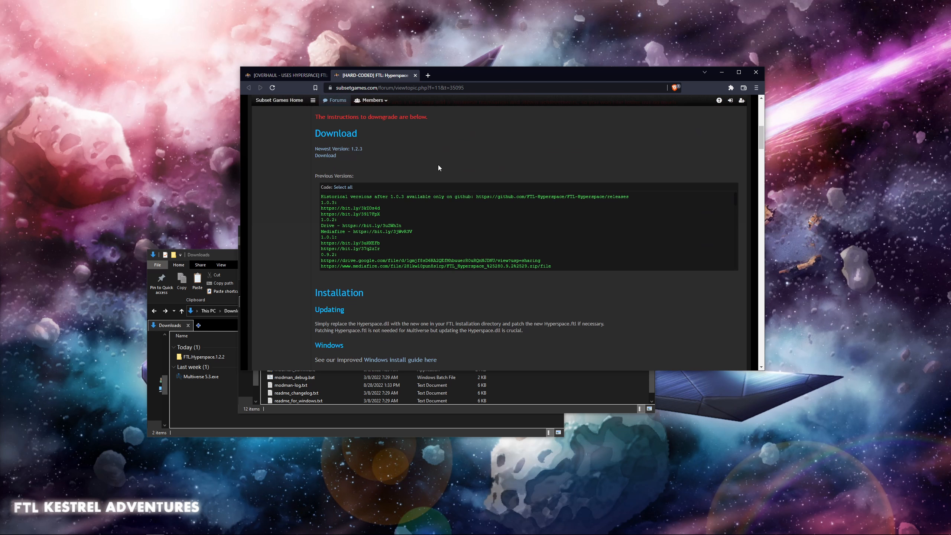
{"action": "scroll", "coordinate": [518, 291], "scroll_direction": "up", "scroll_amount": 2}
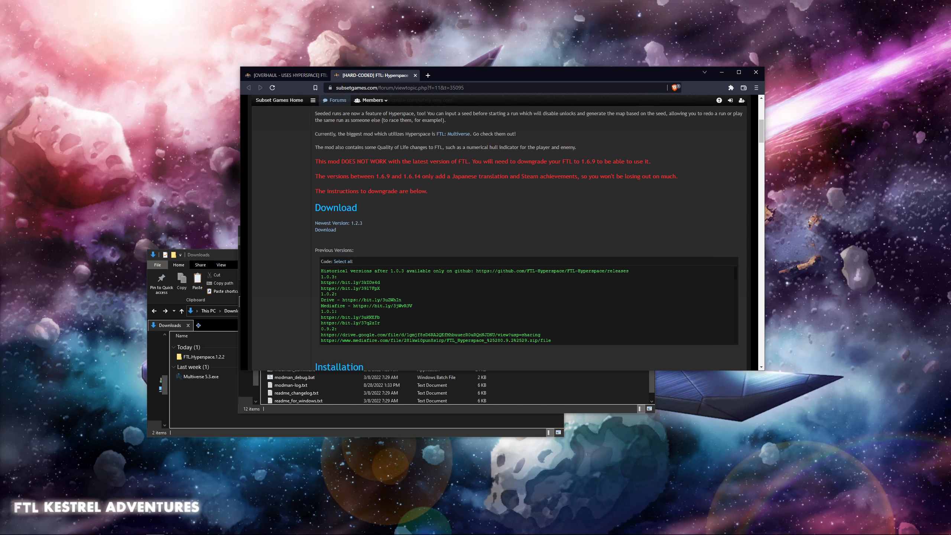
- Copy the GitHub link for historical versions from the Hyperspace thread and open that FTL-Hyperspace releases page in a new tab
{"action": "left_click_drag", "start_coordinate": [476, 274], "coordinate": [623, 274]}
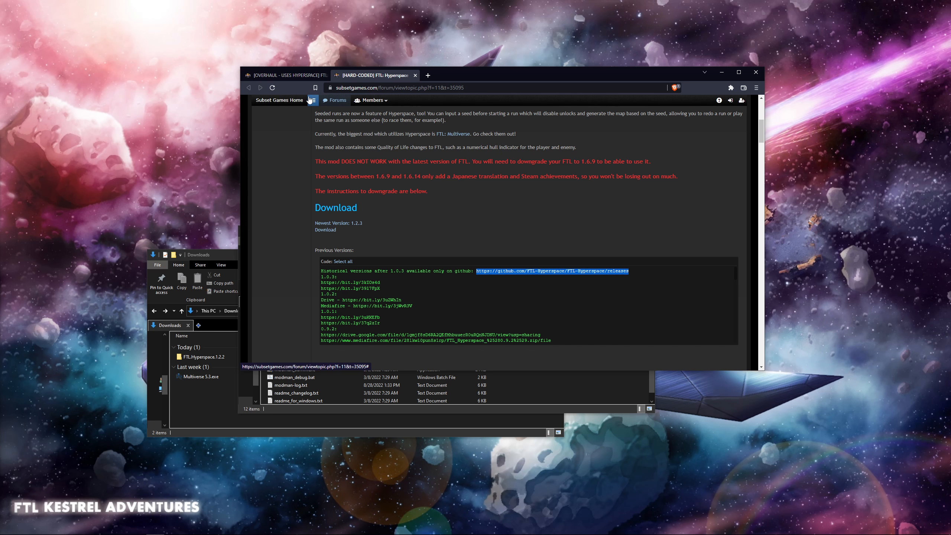
{"action": "left_click", "coordinate": [305, 79]}
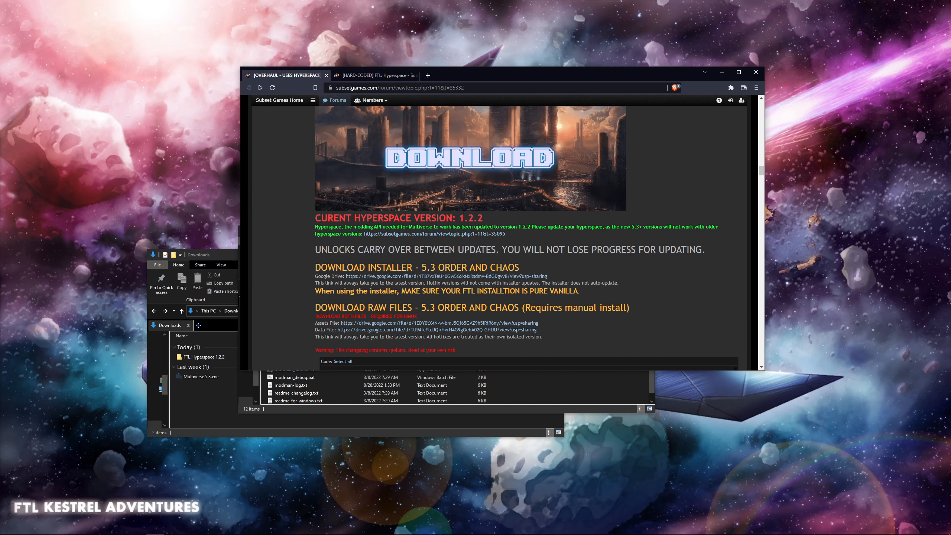
{"action": "left_click", "coordinate": [388, 79]}
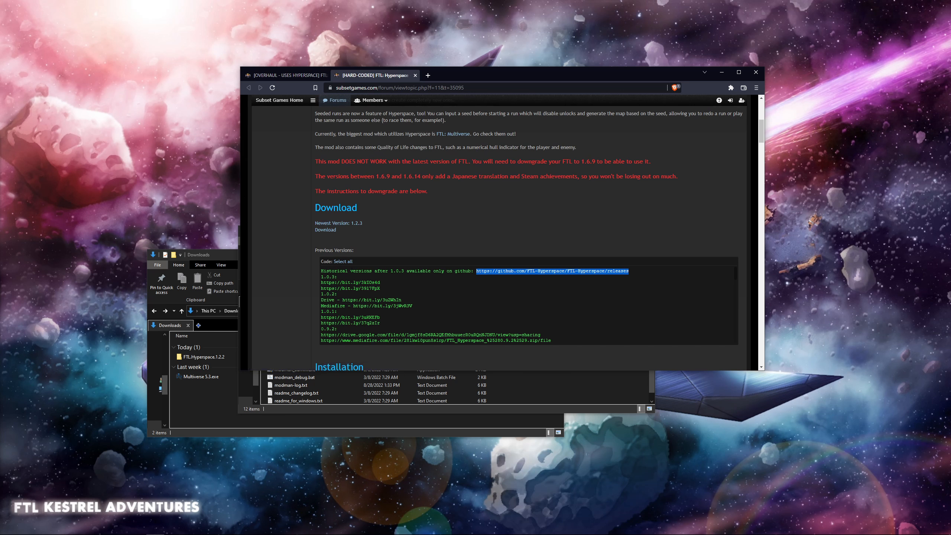
{"action": "left_click", "coordinate": [426, 75]}
{"action": "type", "text": "https://github.com/FTL-Hyperspace/FTL-Hyperspace/releases"}
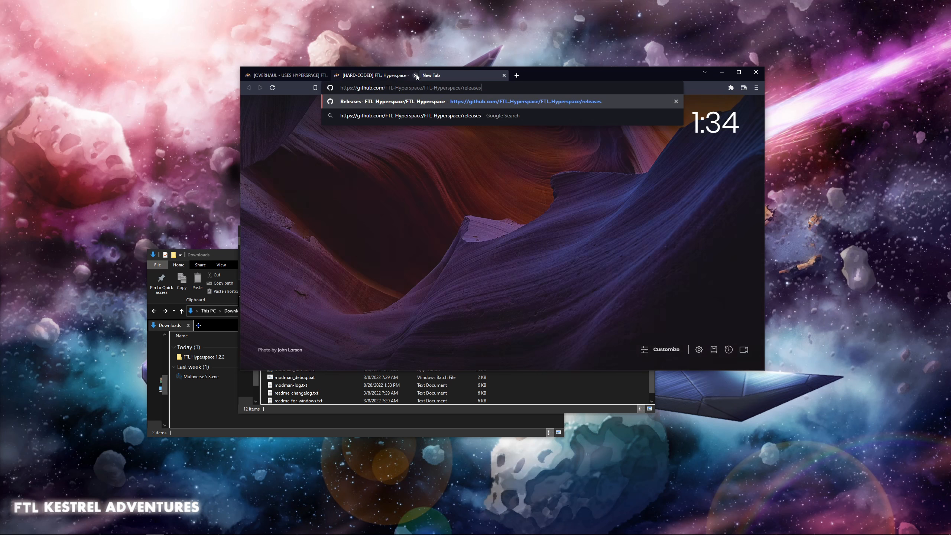
{"action": "key", "text": "Return"}
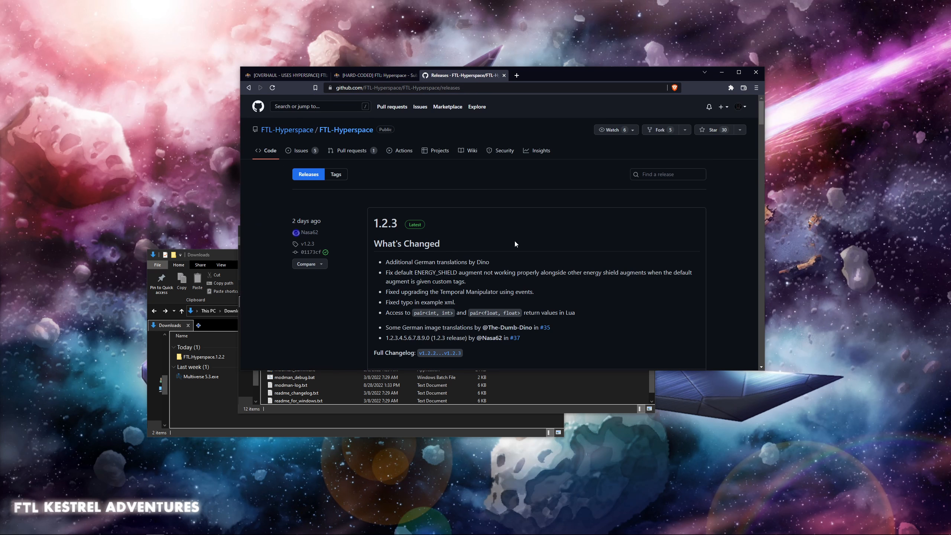
- Find release 1.2.2 on the releases page, expand its assets to locate FTL.Hyperspace.1.2.2.zip, and close the page
{"action": "scroll", "coordinate": [524, 236], "scroll_direction": "down", "scroll_amount": 5}
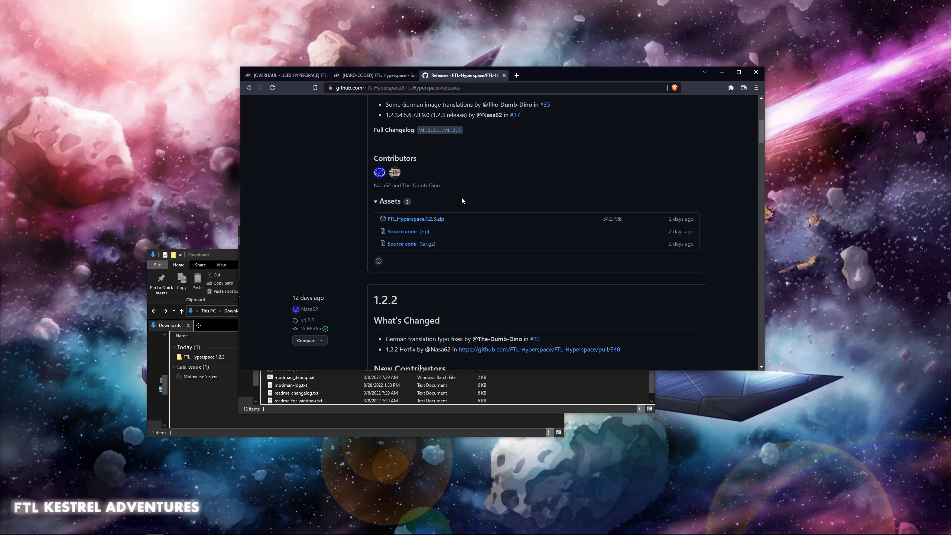
{"action": "scroll", "coordinate": [461, 201], "scroll_direction": "down", "scroll_amount": 3}
{"action": "scroll", "coordinate": [412, 225], "scroll_direction": "down", "scroll_amount": 2}
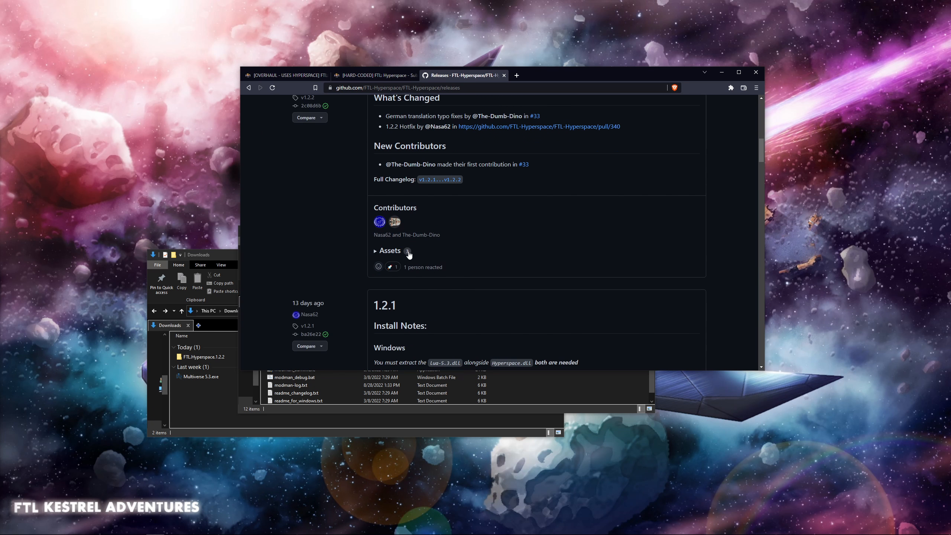
{"action": "left_click", "coordinate": [409, 255]}
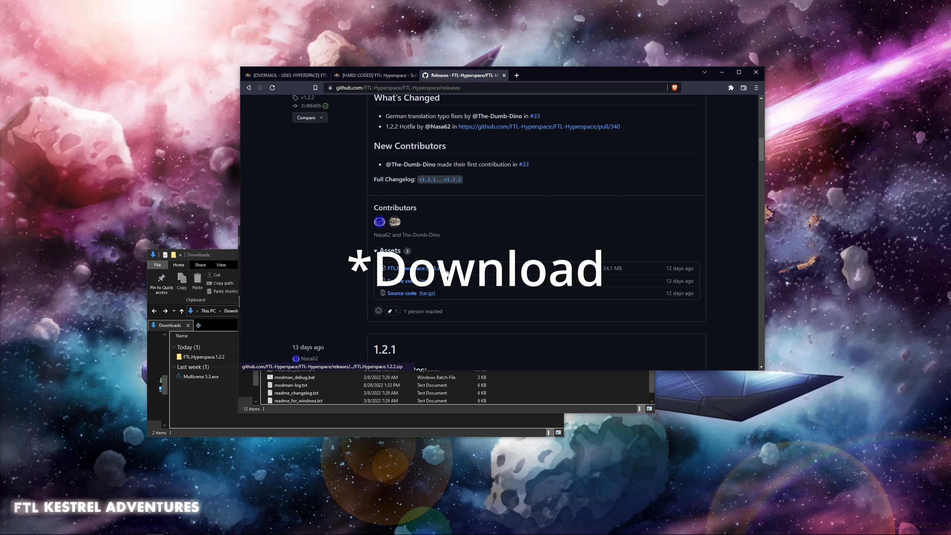
{"action": "left_click", "coordinate": [505, 76]}
- Open the Windows subfolder of the FTL.Hyperspace.1.2.2 folder in Downloads
{"action": "left_click", "coordinate": [207, 414]}
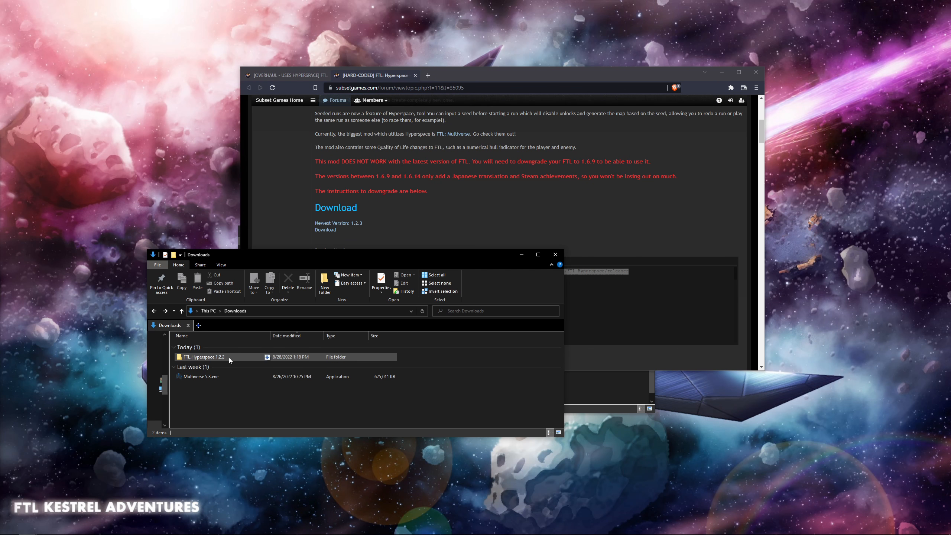
{"action": "double_click", "coordinate": [207, 359]}
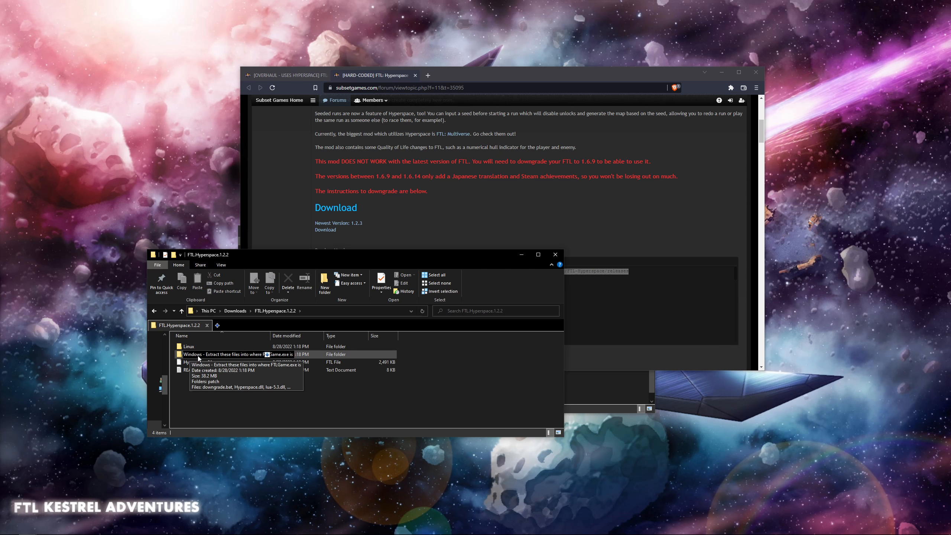
{"action": "double_click", "coordinate": [200, 355]}
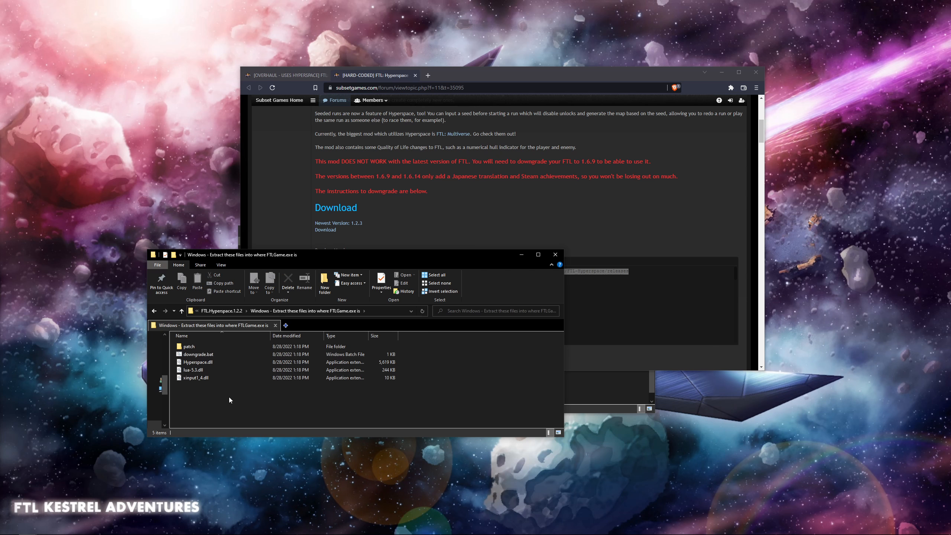
- Select and copy everything in the Hyperspace Windows folder: patch, downgrade.bat, Hyperspace.dll, lua-5.3.dll, and xinput1_4.dll
{"action": "left_click", "coordinate": [214, 348]}
{"action": "left_click", "coordinate": [203, 377], "text": "shift"}
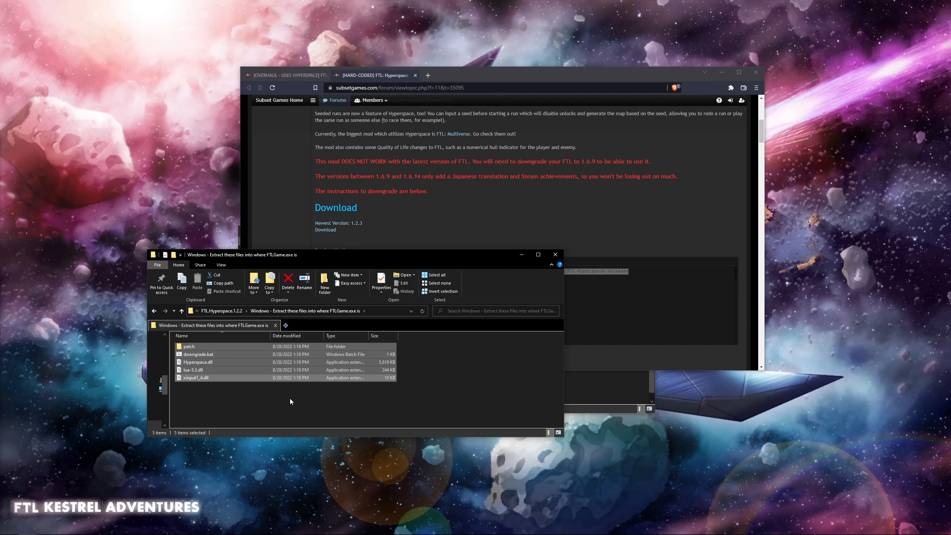
{"action": "right_click", "coordinate": [210, 362]}
{"action": "left_click", "coordinate": [438, 419]}
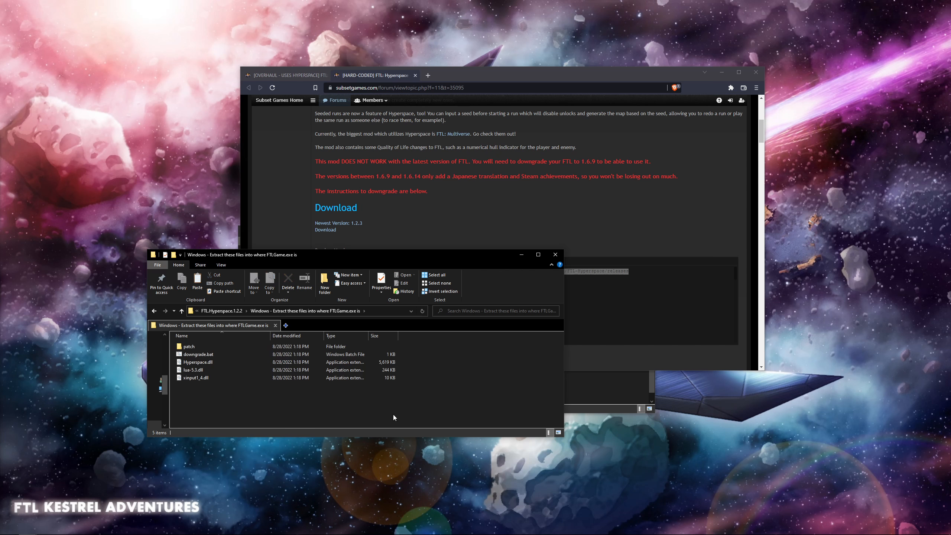
{"action": "left_click", "coordinate": [210, 377]}
{"action": "key", "text": "ctrl+a"}
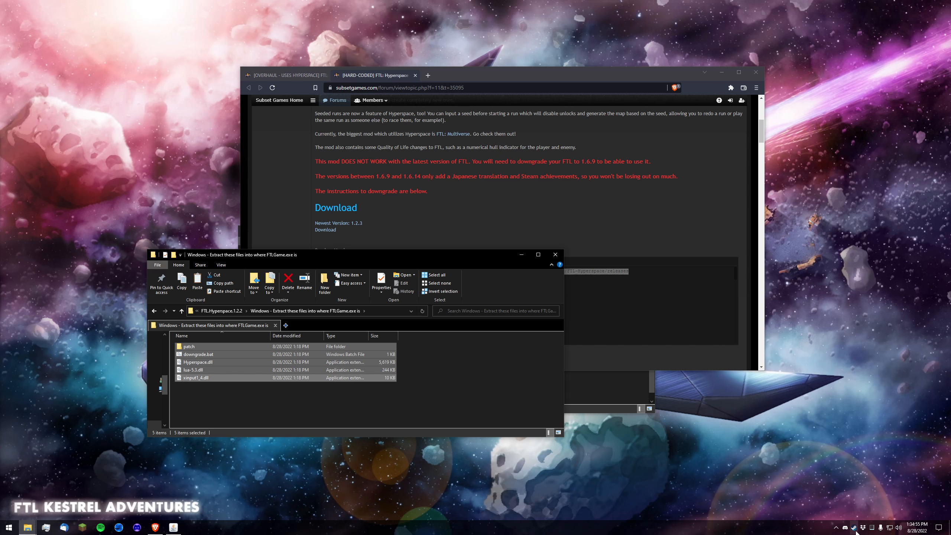
- Switch to Steam, browse the local files of FTL: Faster Than Light, and paste the copied Hyperspace files into the game folder
{"action": "right_click", "coordinate": [855, 527]}
{"action": "left_click", "coordinate": [872, 456]}
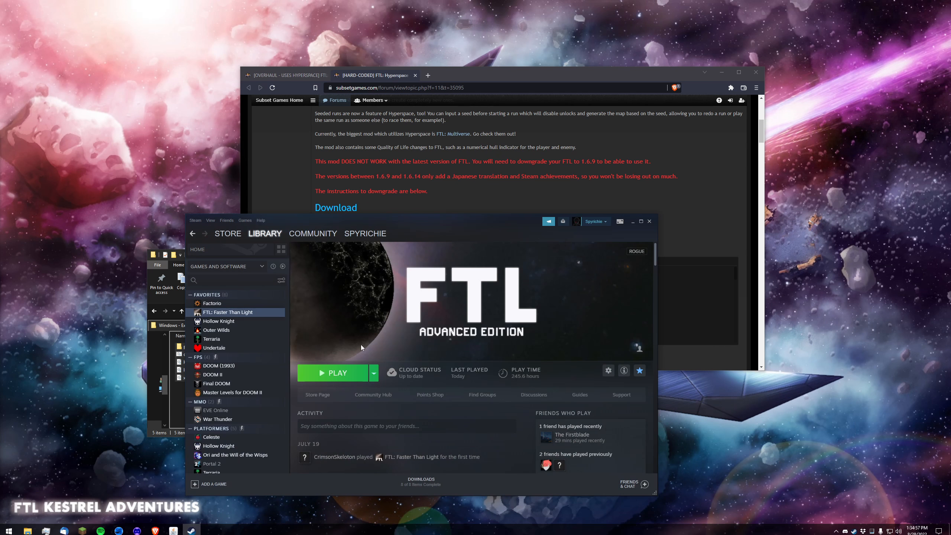
{"action": "left_click", "coordinate": [609, 371]}
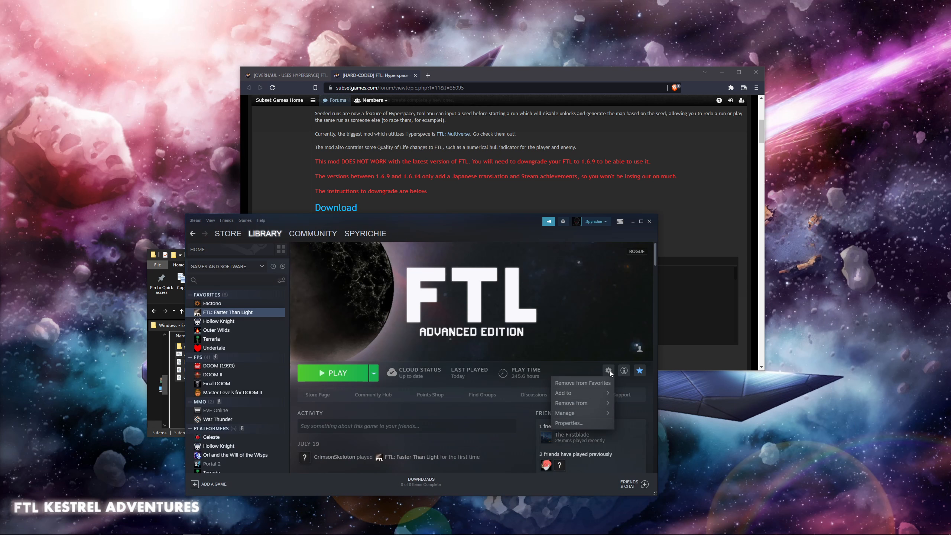
{"action": "mouse_move", "coordinate": [595, 415]}
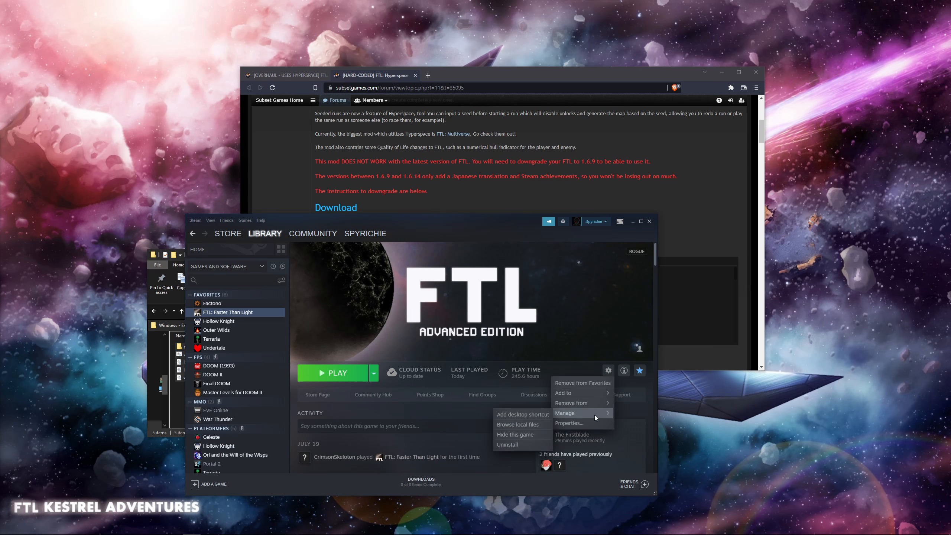
{"action": "left_click", "coordinate": [517, 424]}
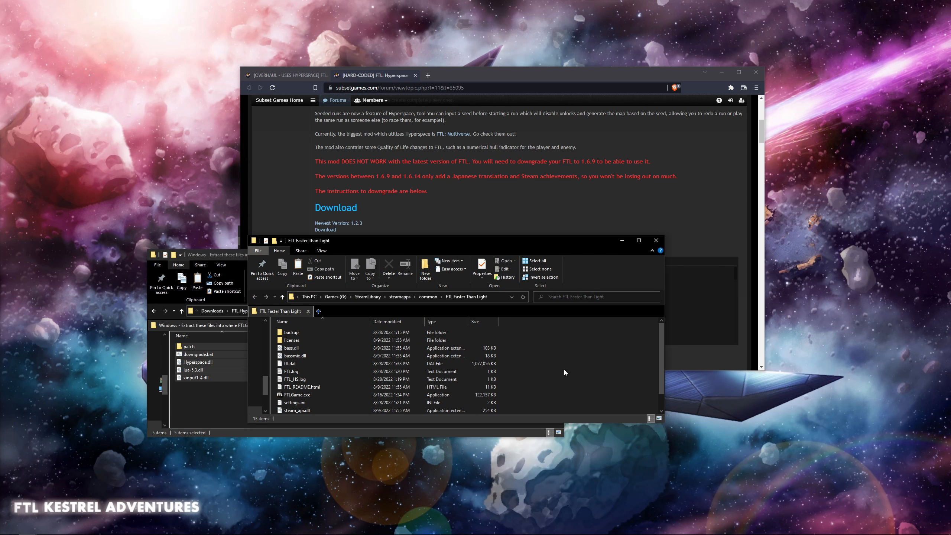
{"action": "key", "text": "ctrl+v"}
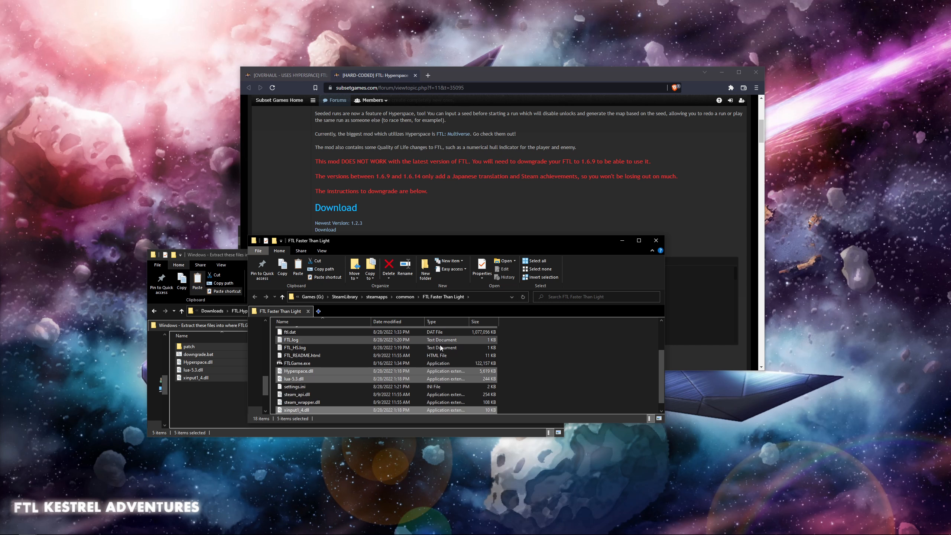
{"action": "left_click", "coordinate": [544, 370]}
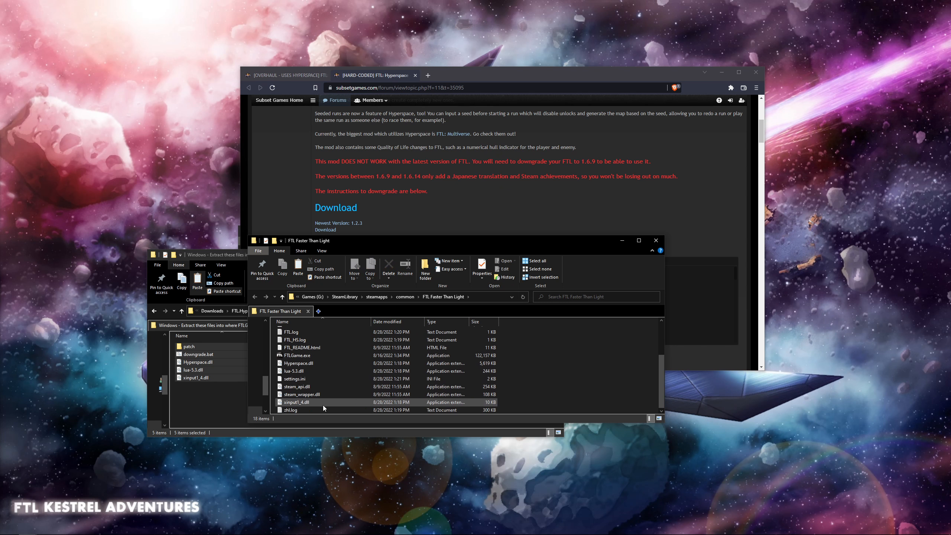
- Run downgrade.bat in the FTL Faster Than Light folder and dismiss its console window when it finishes
{"action": "scroll", "coordinate": [318, 401], "scroll_direction": "up", "scroll_amount": 2}
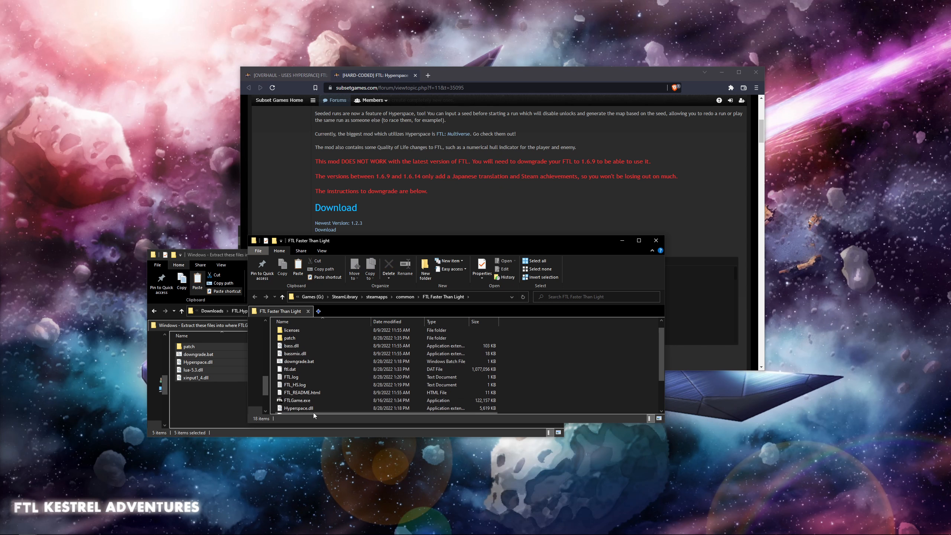
{"action": "double_click", "coordinate": [317, 360]}
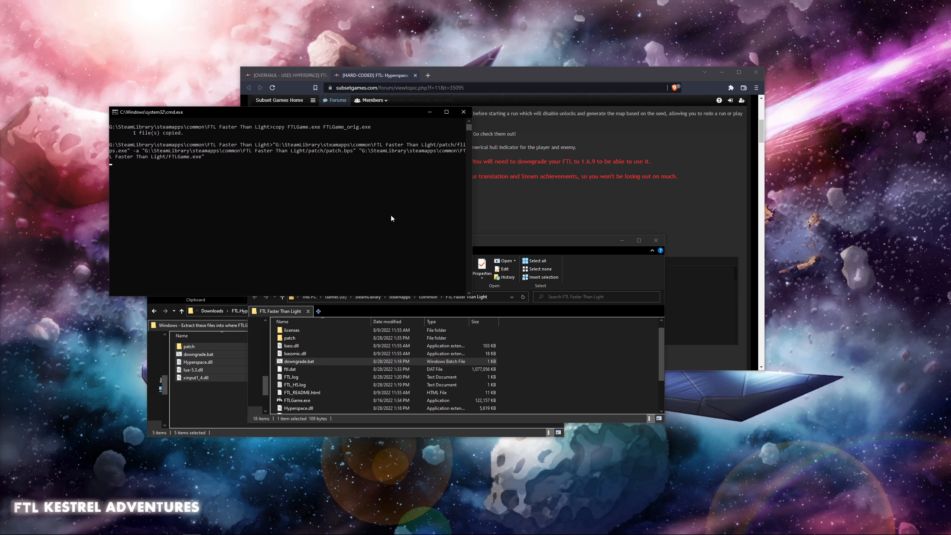
{"action": "key", "text": "Return"}
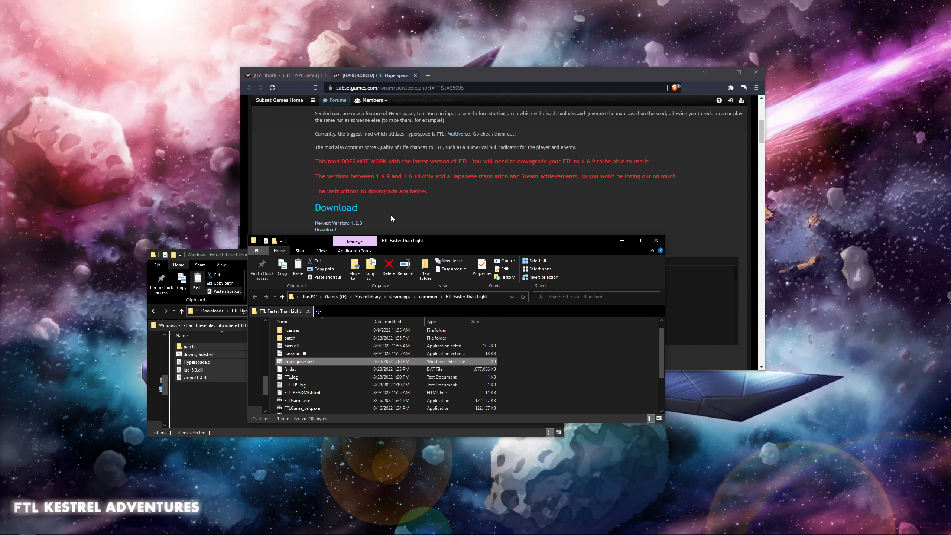
{"action": "left_click", "coordinate": [518, 380]}
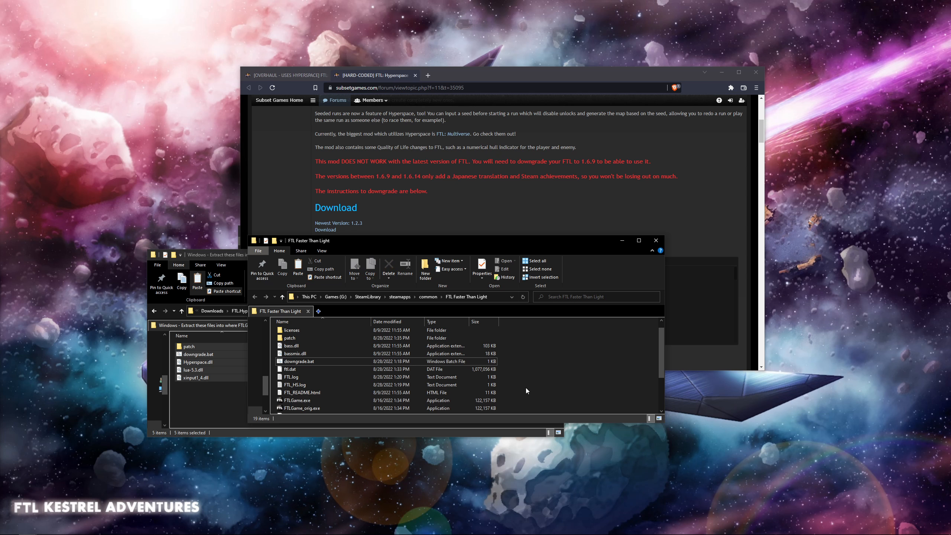
- Launch FTL: Faster Than Light from Steam, check the ship selection for a new game, and quit the game
{"action": "scroll", "coordinate": [527, 389], "scroll_direction": "down", "scroll_amount": 2}
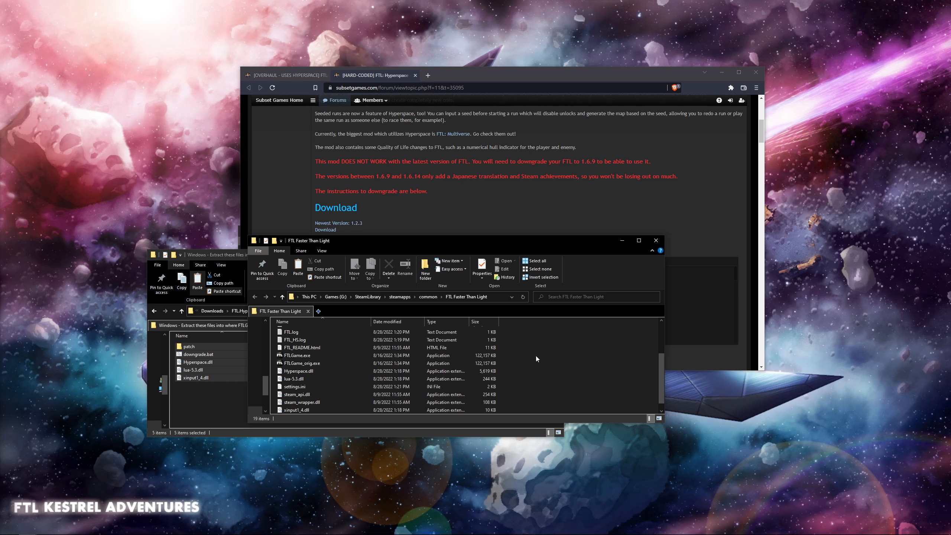
{"action": "left_click_drag", "start_coordinate": [526, 341], "coordinate": [584, 380]}
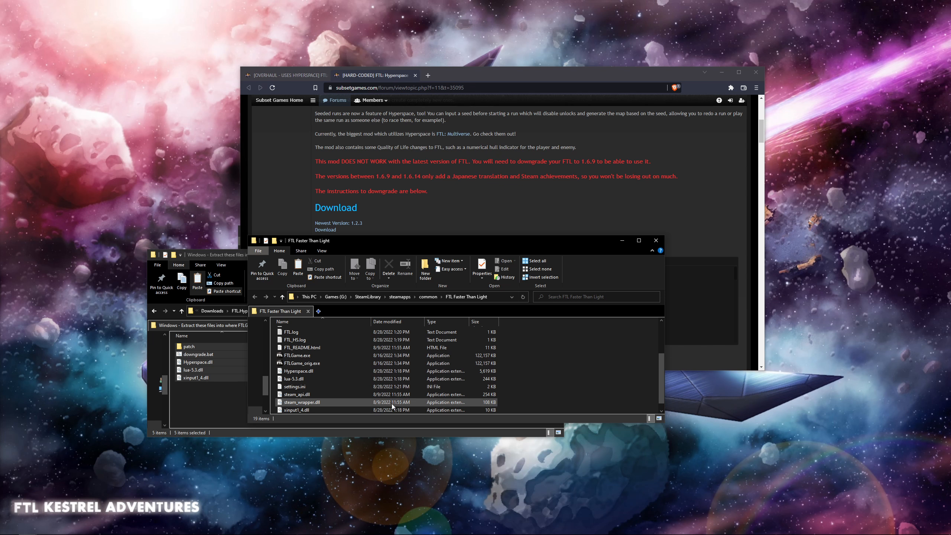
{"action": "right_click", "coordinate": [855, 529]}
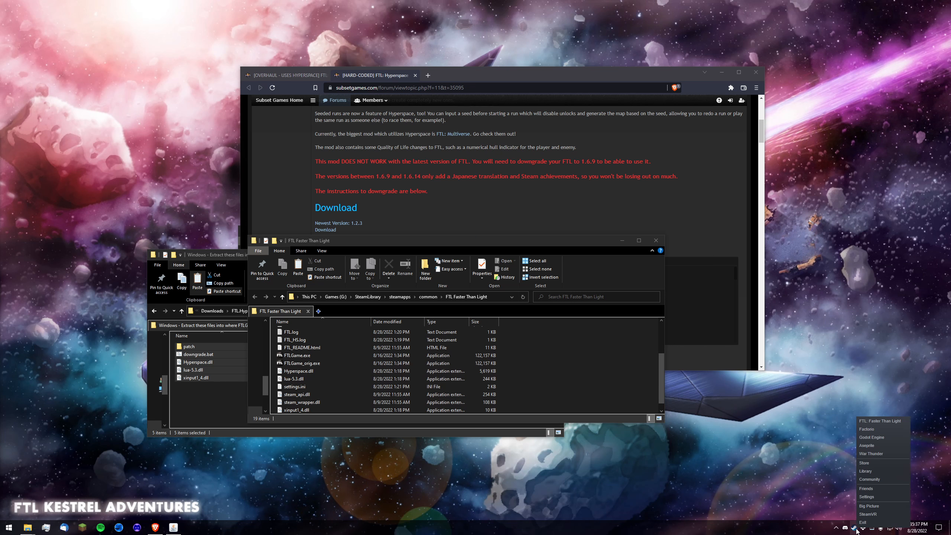
{"action": "left_click", "coordinate": [861, 421]}
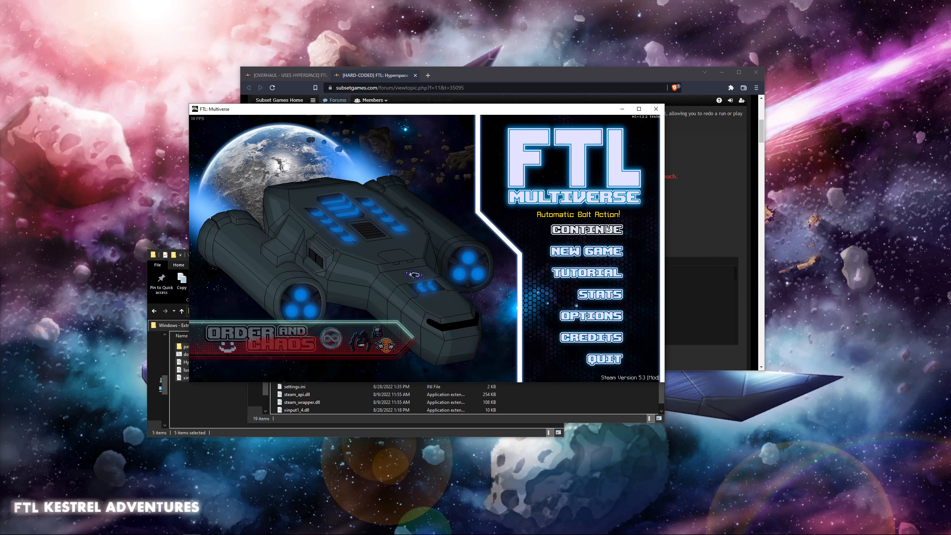
{"action": "left_click", "coordinate": [586, 251]}
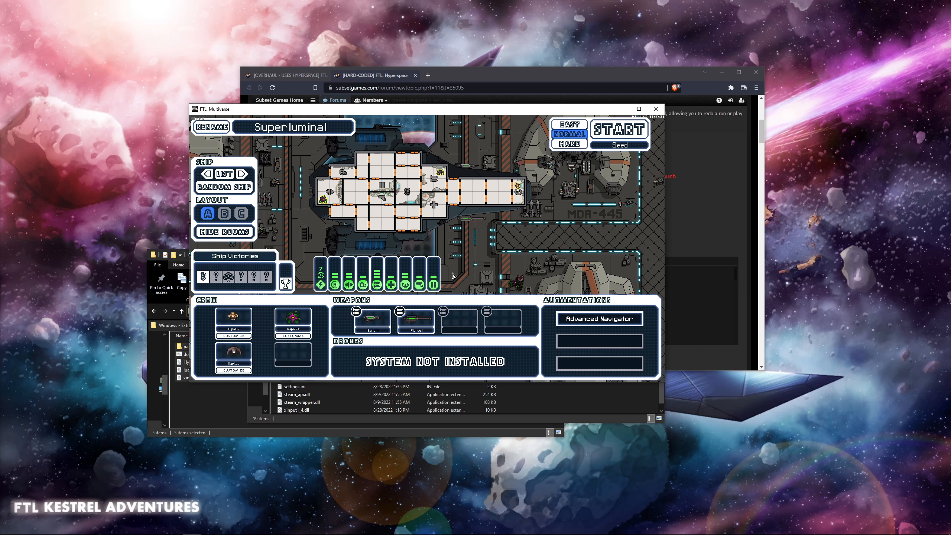
{"action": "key", "text": "Escape"}
{"action": "left_click", "coordinate": [596, 358]}
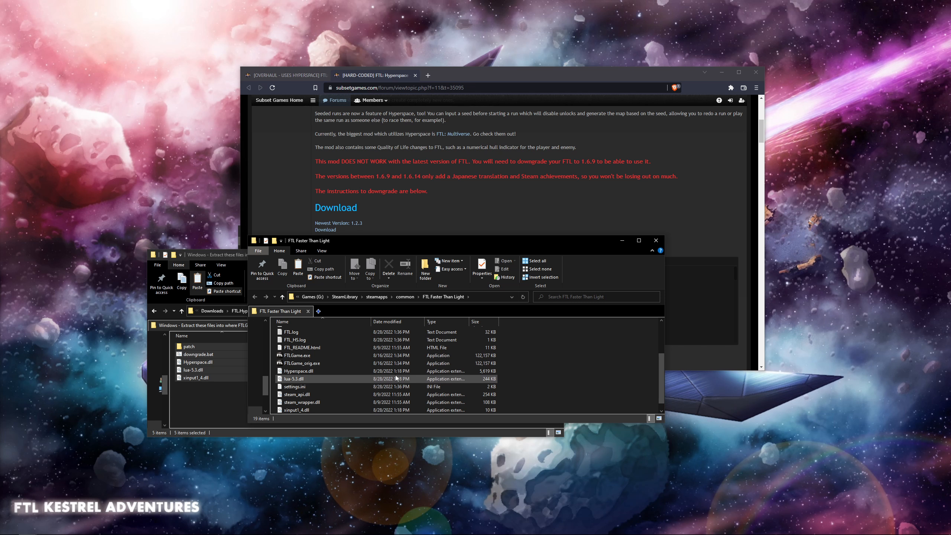
- Create a new folder named hyperspace inside the FTL Faster Than Light game folder
{"action": "left_click", "coordinate": [320, 372]}
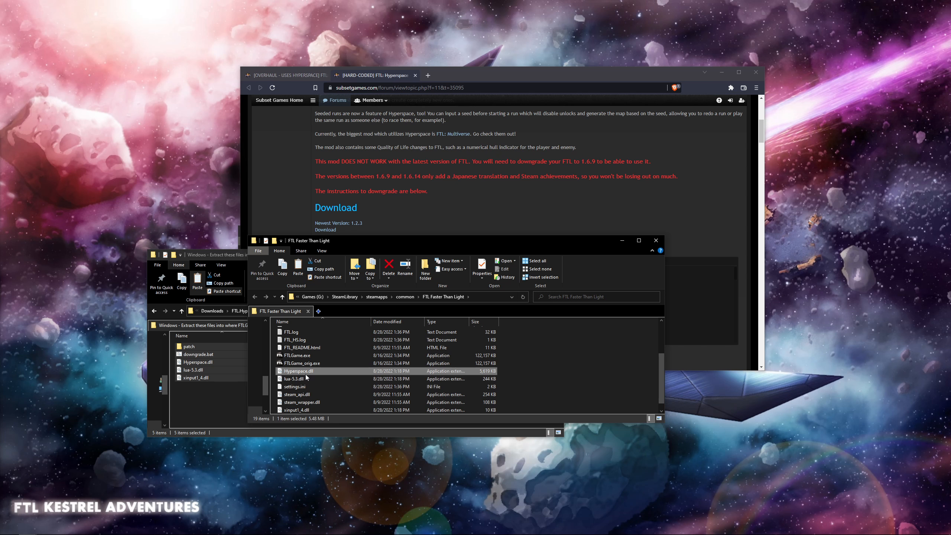
{"action": "left_click", "coordinate": [535, 372]}
{"action": "scroll", "coordinate": [532, 370], "scroll_direction": "up", "scroll_amount": 3}
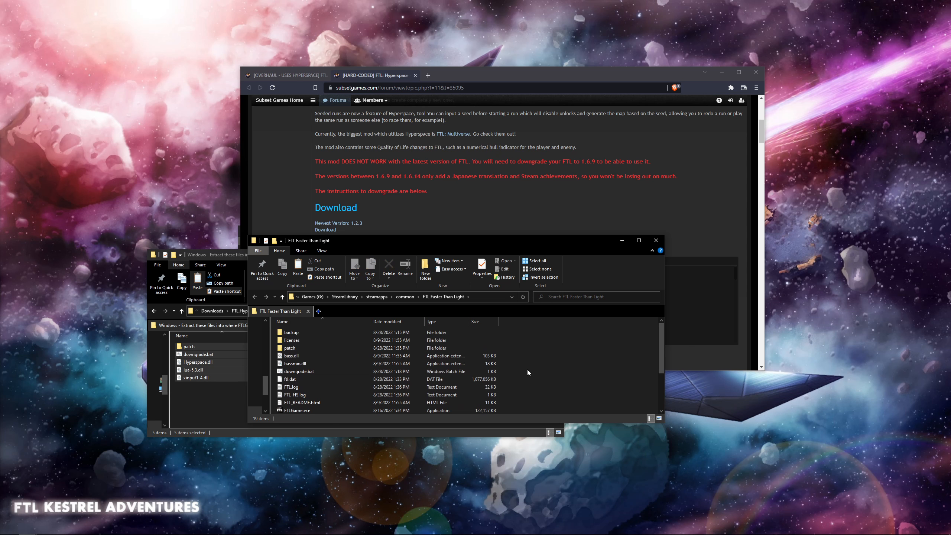
{"action": "left_click", "coordinate": [425, 272]}
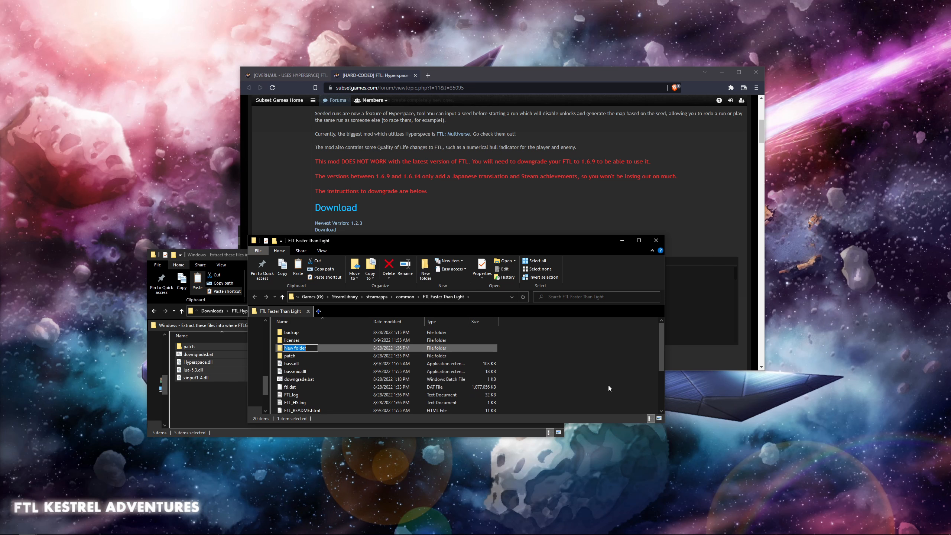
{"action": "type", "text": "hyperspace"}
{"action": "key", "text": "Return"}
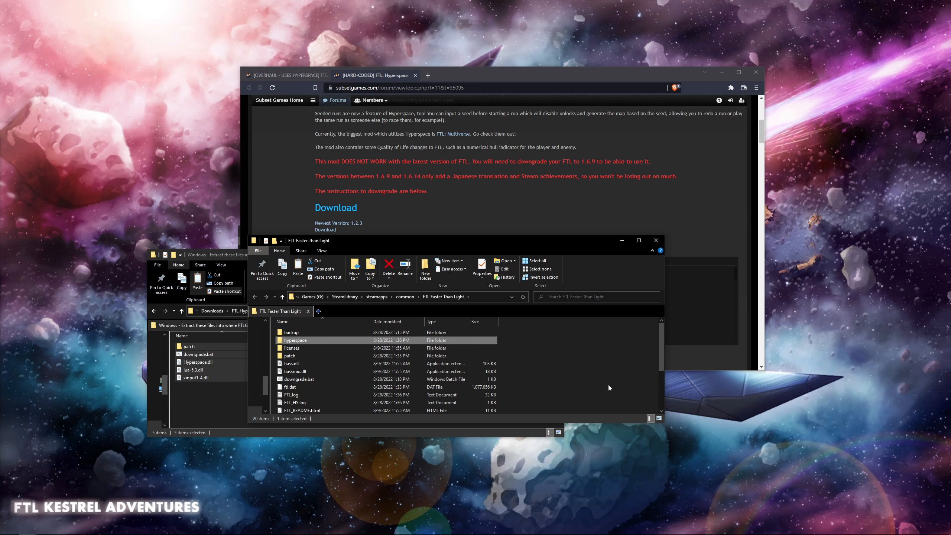
- Move Hyperspace.dll from the FTL Faster Than Light folder into the hyperspace folder and check that it is there
{"action": "scroll", "coordinate": [488, 372], "scroll_direction": "down", "scroll_amount": 3}
{"action": "left_click", "coordinate": [330, 362]}
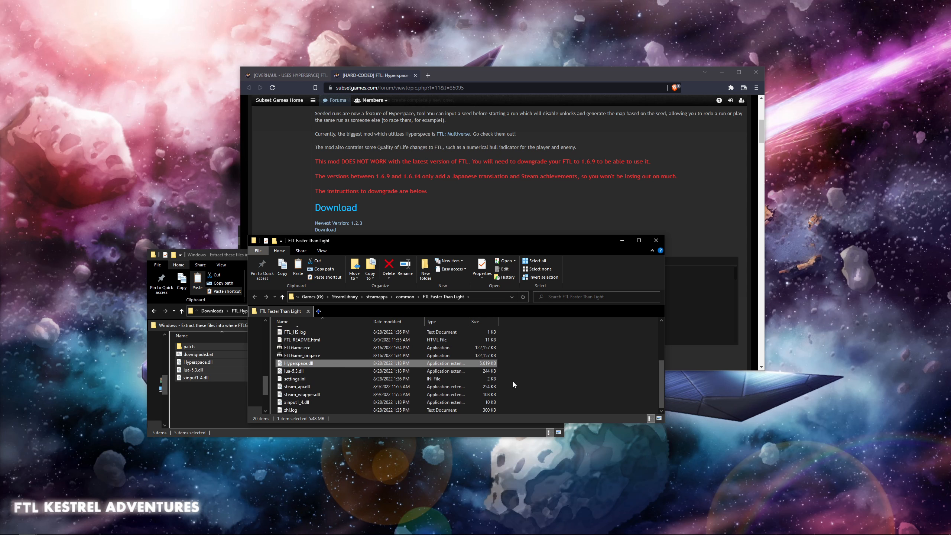
{"action": "scroll", "coordinate": [514, 376], "scroll_direction": "up", "scroll_amount": 3}
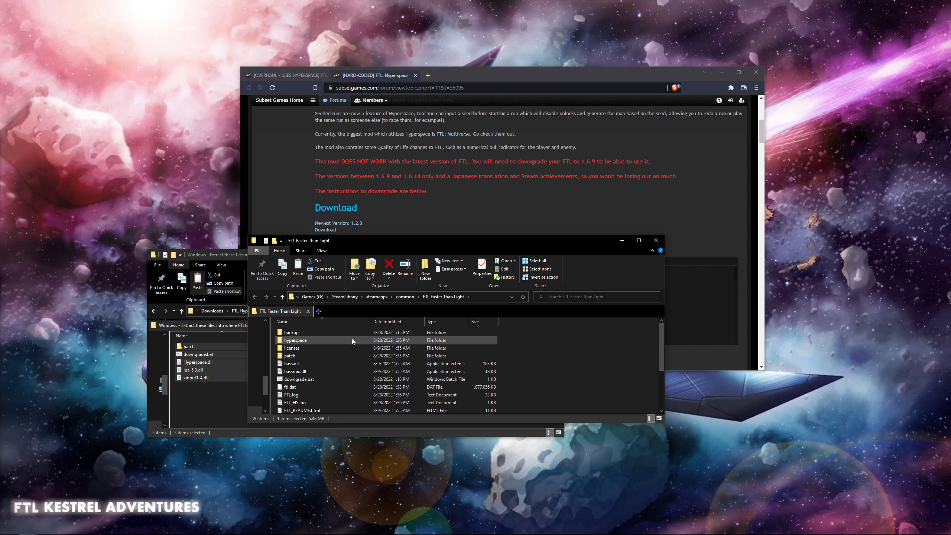
{"action": "double_click", "coordinate": [333, 342]}
{"action": "key", "text": "ctrl+v"}
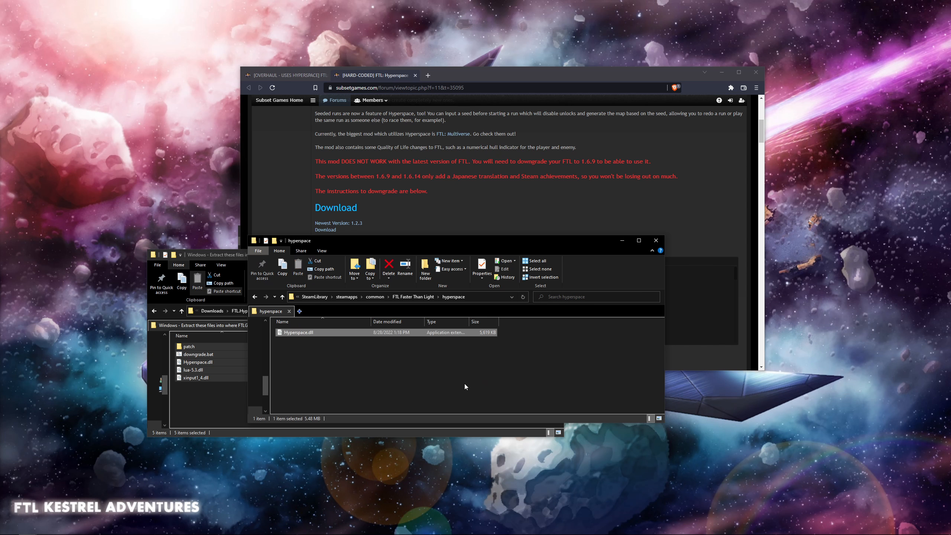
{"action": "left_click", "coordinate": [254, 296]}
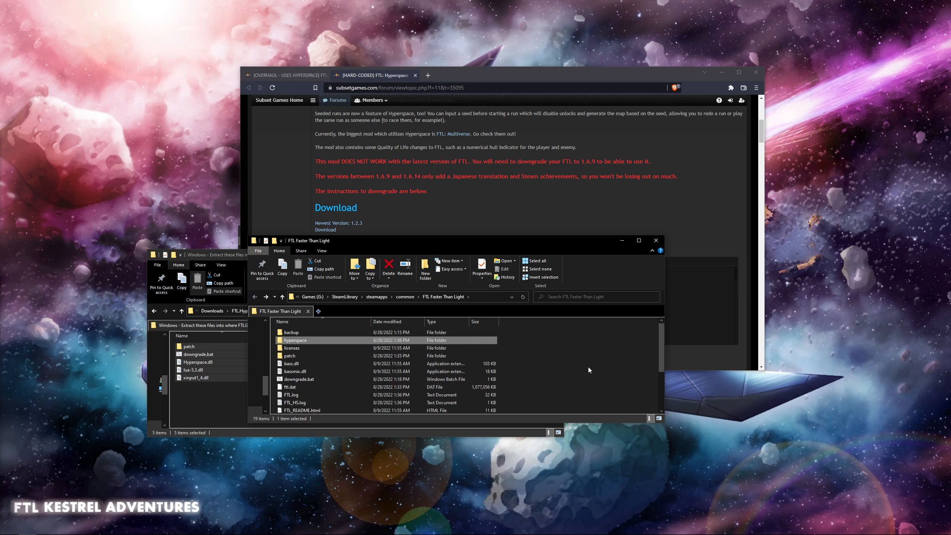
{"action": "double_click", "coordinate": [324, 342]}
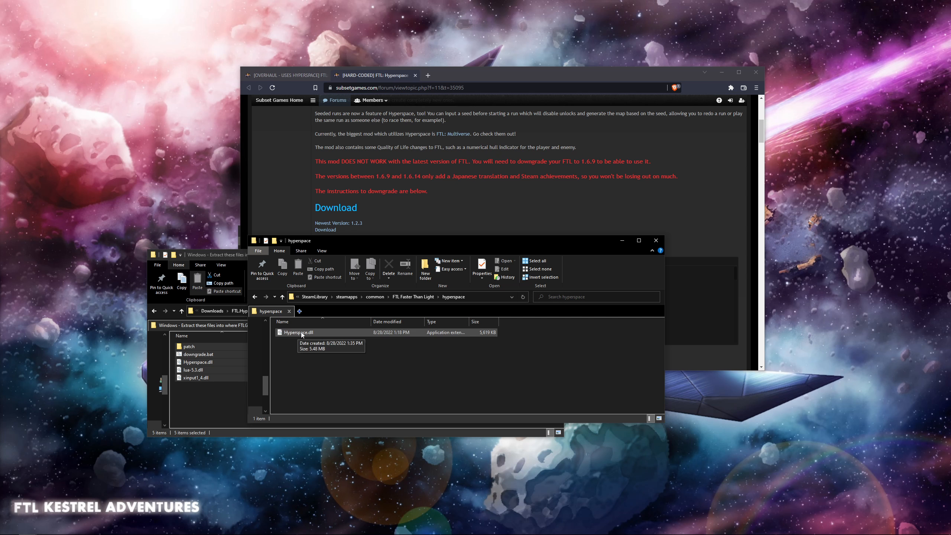
- View the contents of the FTL.Hyperspace.1.2.2 folder in Downloads, and return from the hyperspace folder to the FTL Faster Than Light folder
{"action": "left_click", "coordinate": [211, 405]}
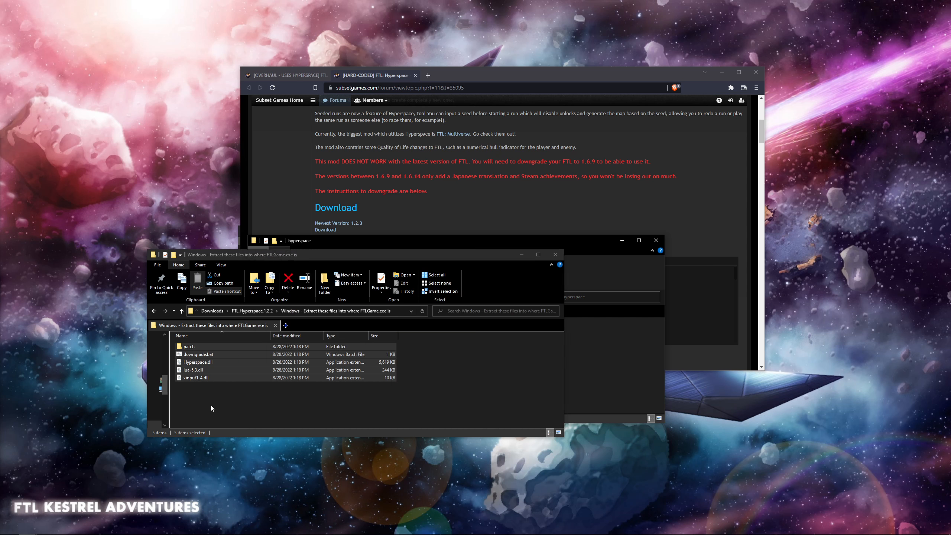
{"action": "left_click", "coordinate": [154, 310]}
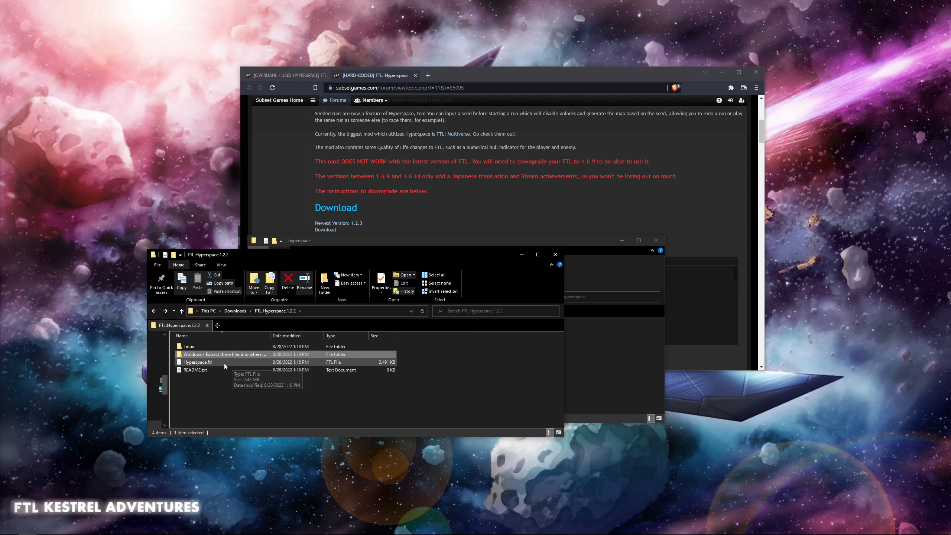
{"action": "left_click", "coordinate": [281, 400]}
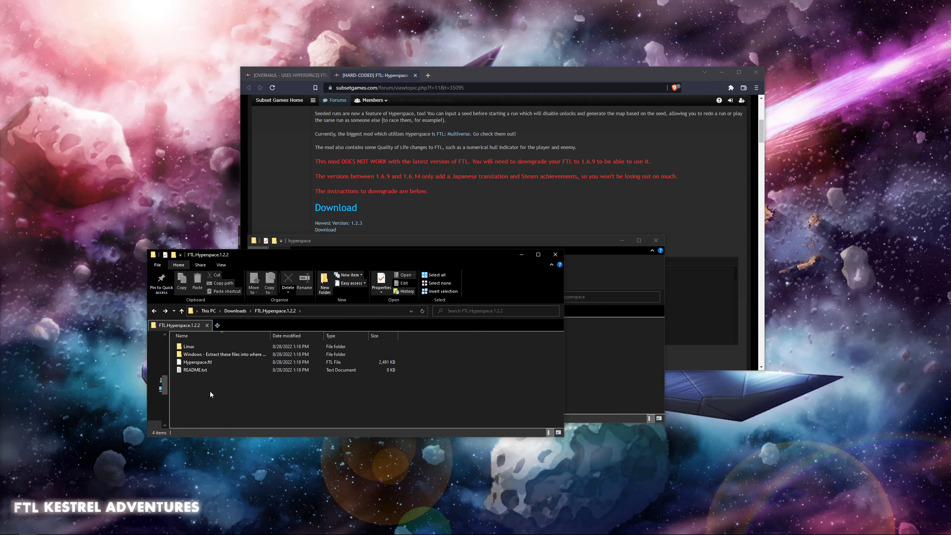
{"action": "left_click", "coordinate": [625, 360]}
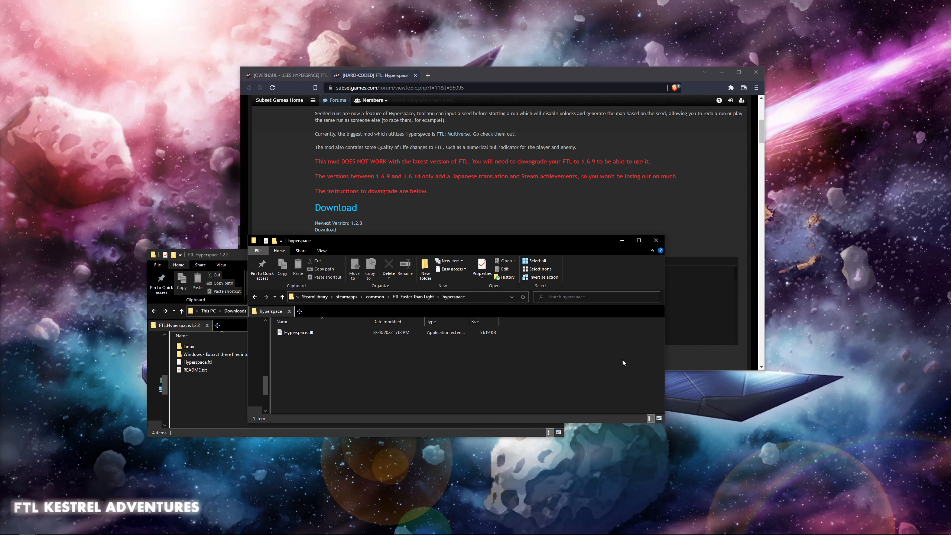
{"action": "key", "text": "alt+Up"}
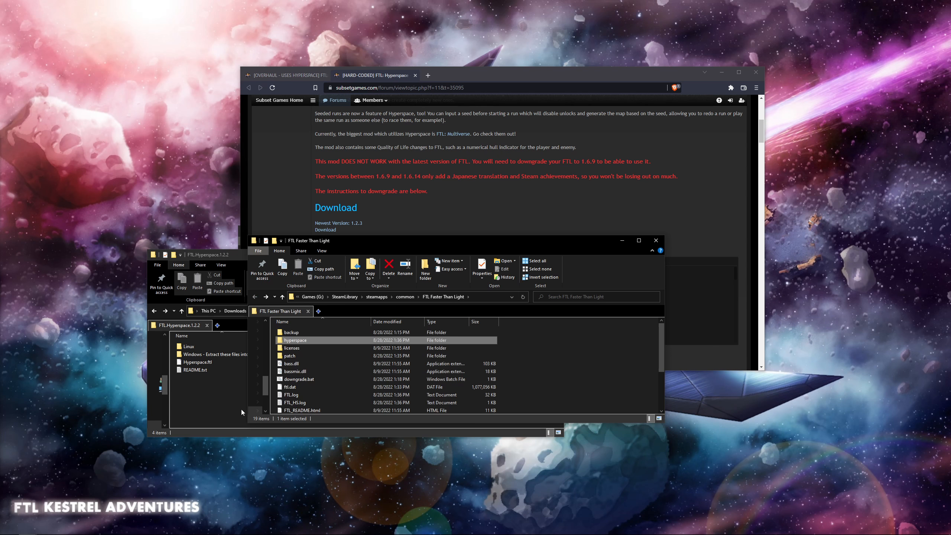
- Run modman.jar from the SlipstreamModManager_1.9.1-Win folder and patch FTL with no mods selected to revert it to vanilla
{"action": "left_click", "coordinate": [241, 409]}
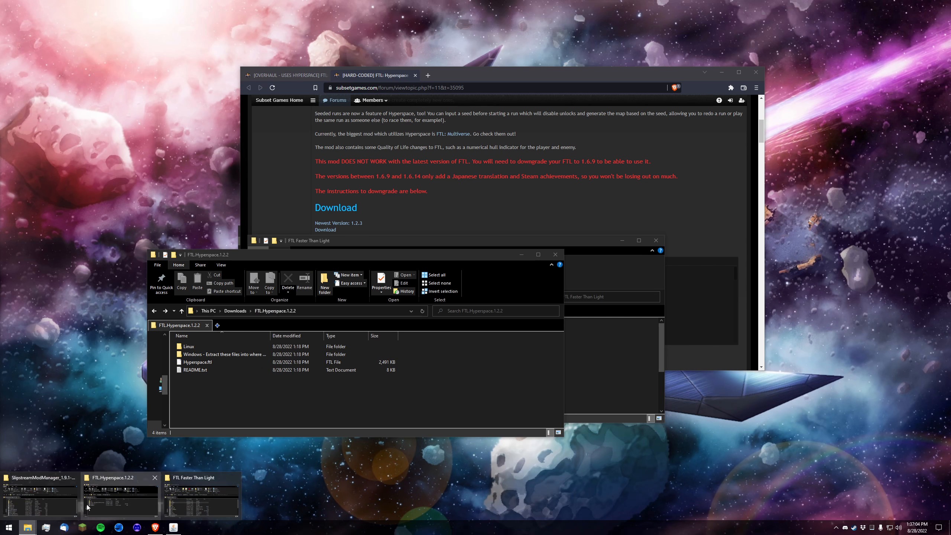
{"action": "left_click", "coordinate": [40, 496]}
{"action": "left_click", "coordinate": [285, 362]}
{"action": "double_click", "coordinate": [277, 354]}
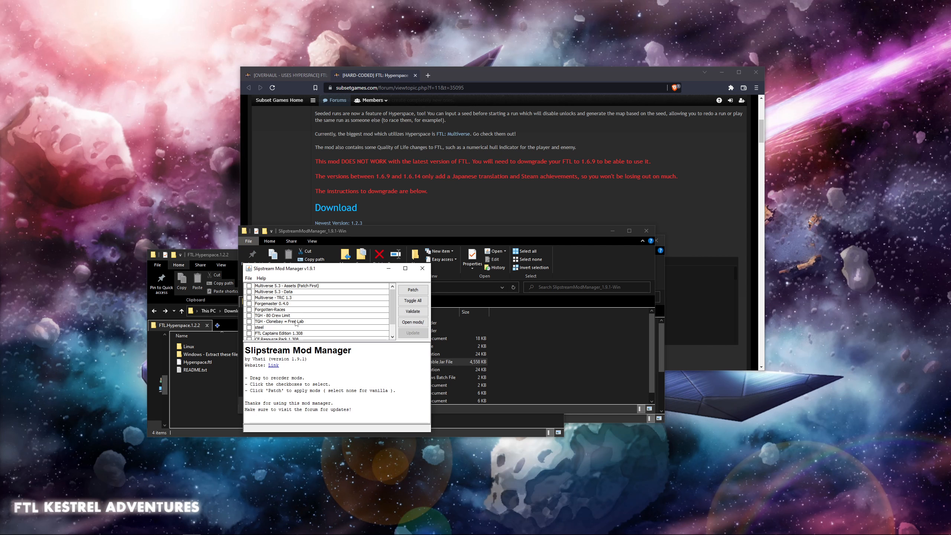
{"action": "left_click", "coordinate": [413, 289]}
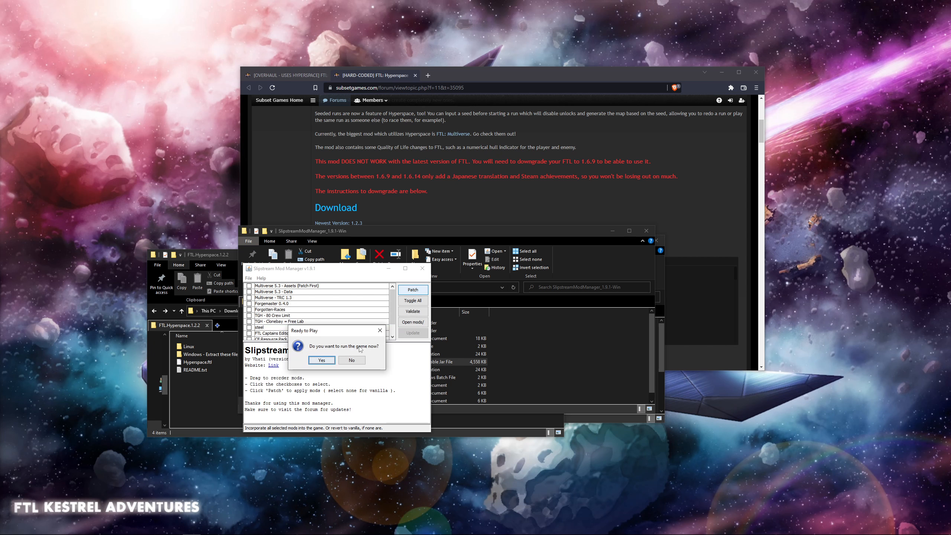
- Run the vanilla game from Slipstream Mod Manager's prompt to check its main menu, and quit it
{"action": "left_click", "coordinate": [321, 361]}
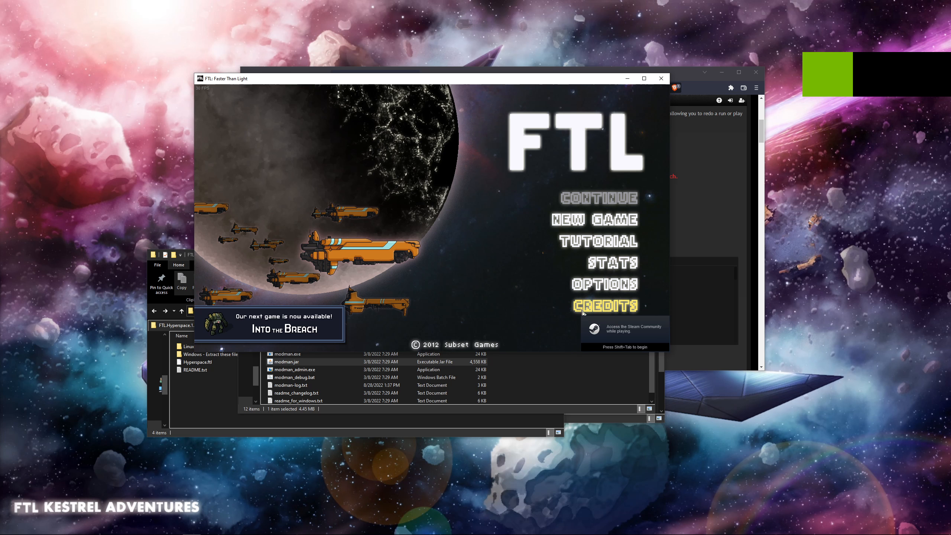
{"action": "left_click", "coordinate": [614, 332]}
{"action": "left_click", "coordinate": [541, 352]}
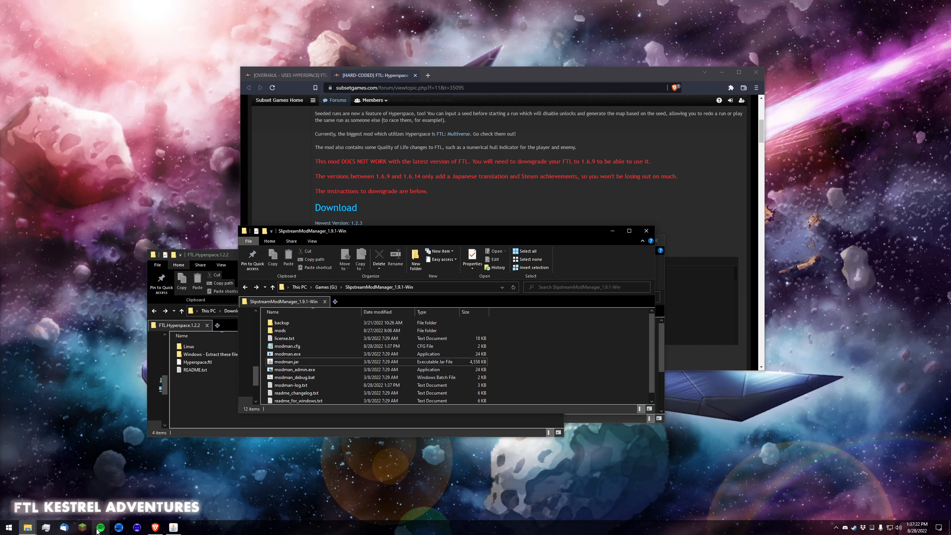
- Switch back to the FTL Faster Than Light game folder and look through its files and folders
{"action": "left_click", "coordinate": [28, 528]}
{"action": "left_click", "coordinate": [199, 498]}
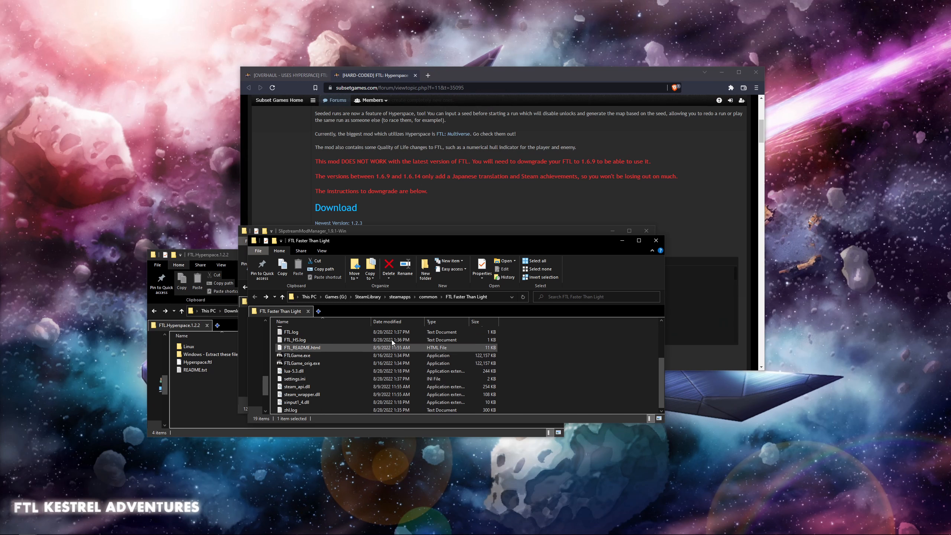
{"action": "scroll", "coordinate": [536, 369], "scroll_direction": "down", "scroll_amount": 3}
{"action": "left_click", "coordinate": [538, 368]}
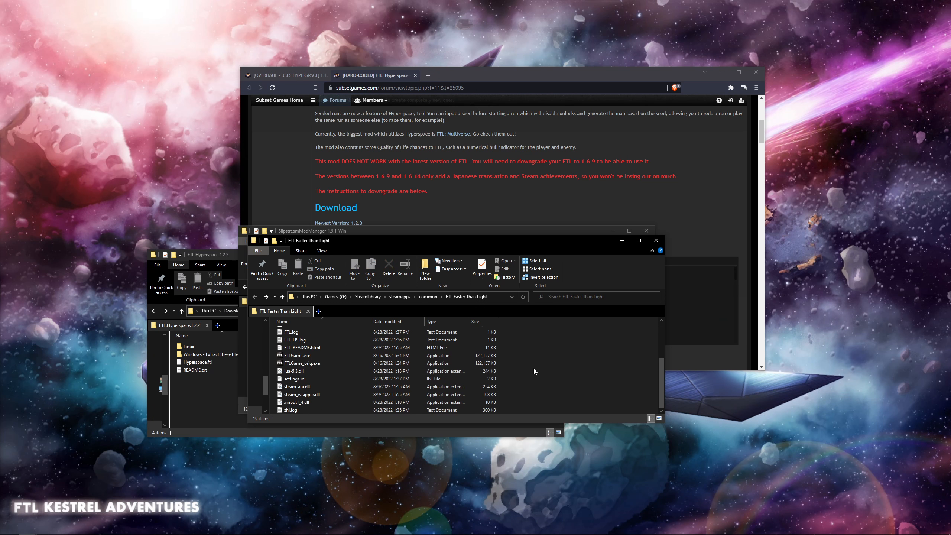
{"action": "scroll", "coordinate": [534, 369], "scroll_direction": "up", "scroll_amount": 3}
{"action": "scroll", "coordinate": [543, 366], "scroll_direction": "up", "scroll_amount": 1}
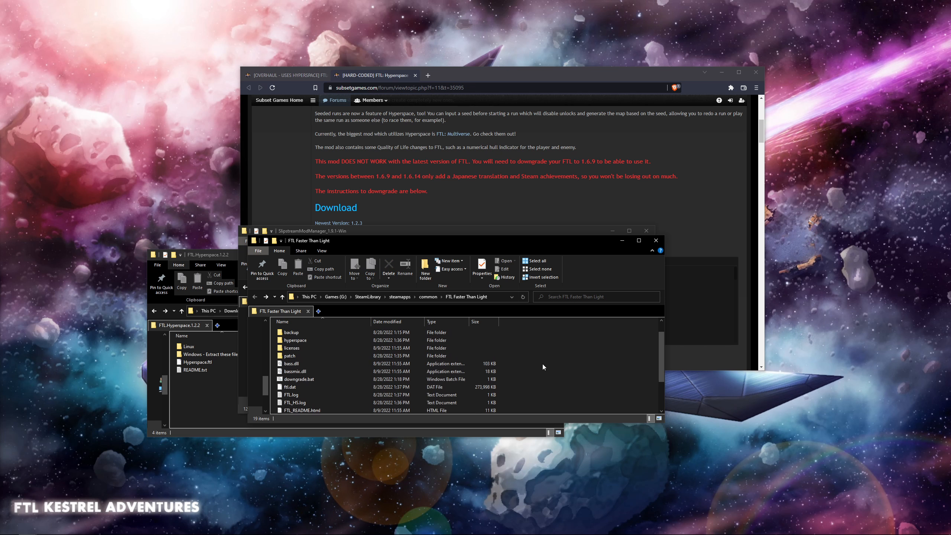